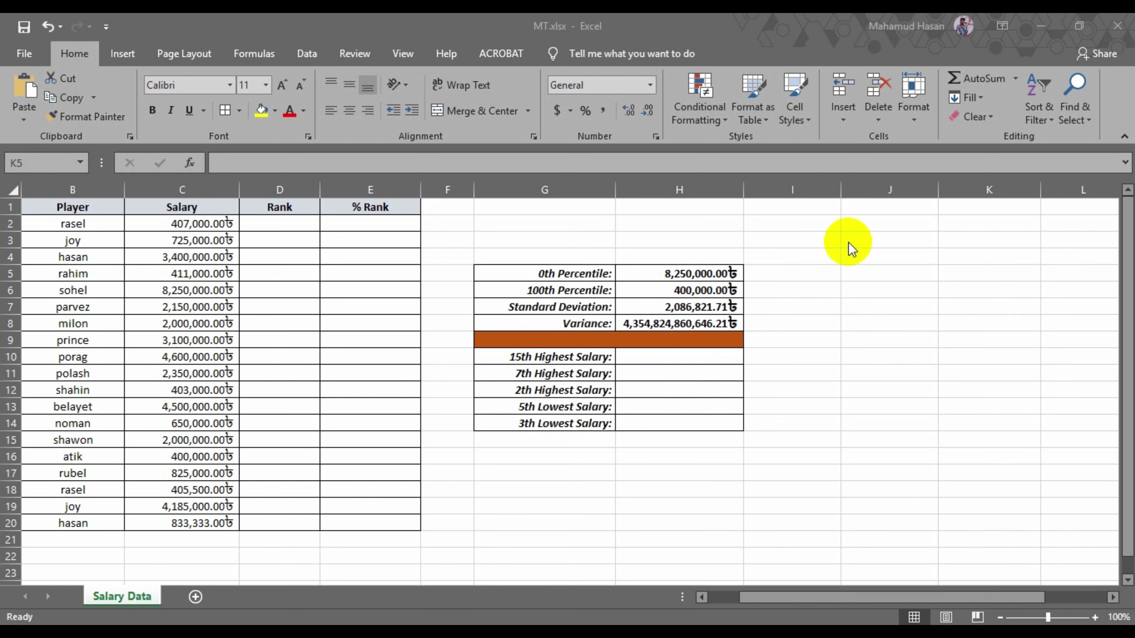
# - Try a test =MAX(C2:C20) formula in an empty cell, then delete it
pyautogui.click(538, 358)
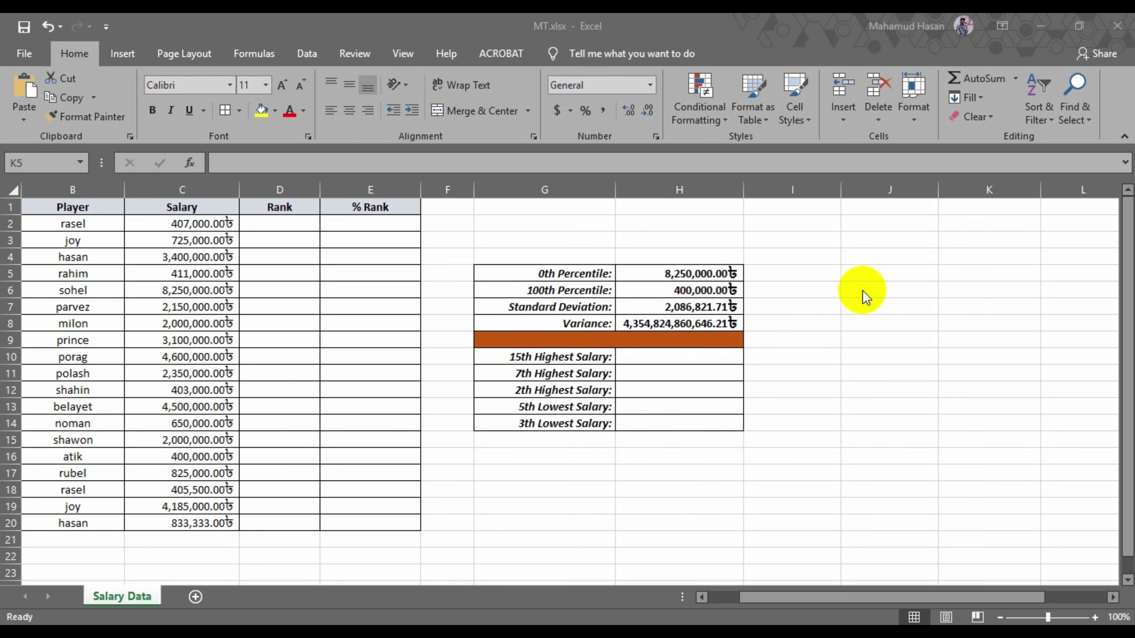
pyautogui.click(871, 276)
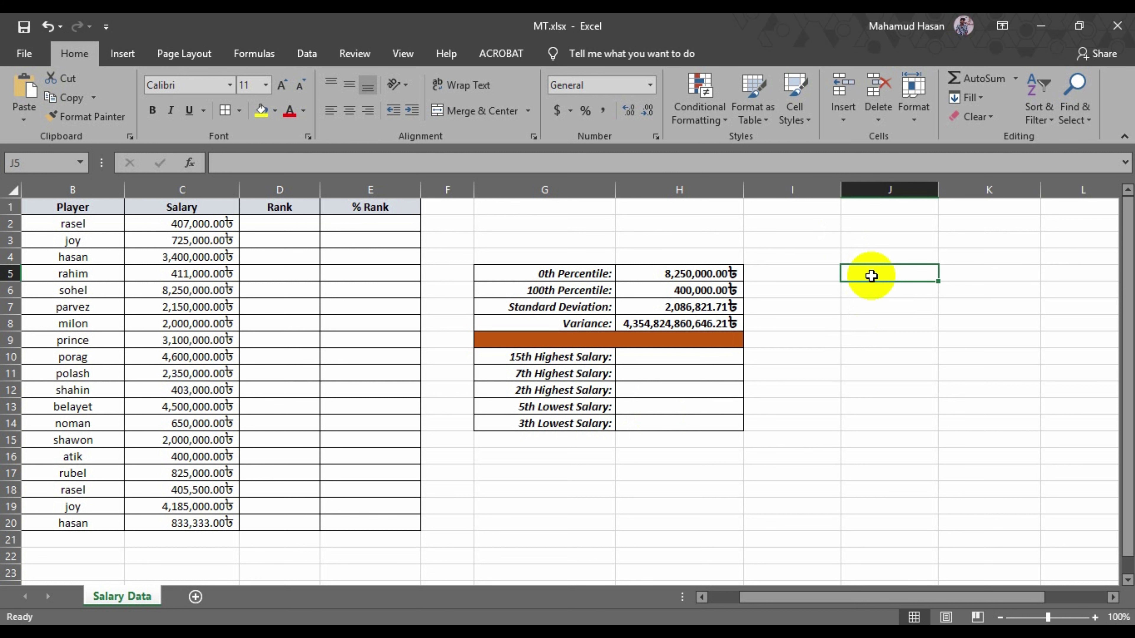
pyautogui.write('=max')
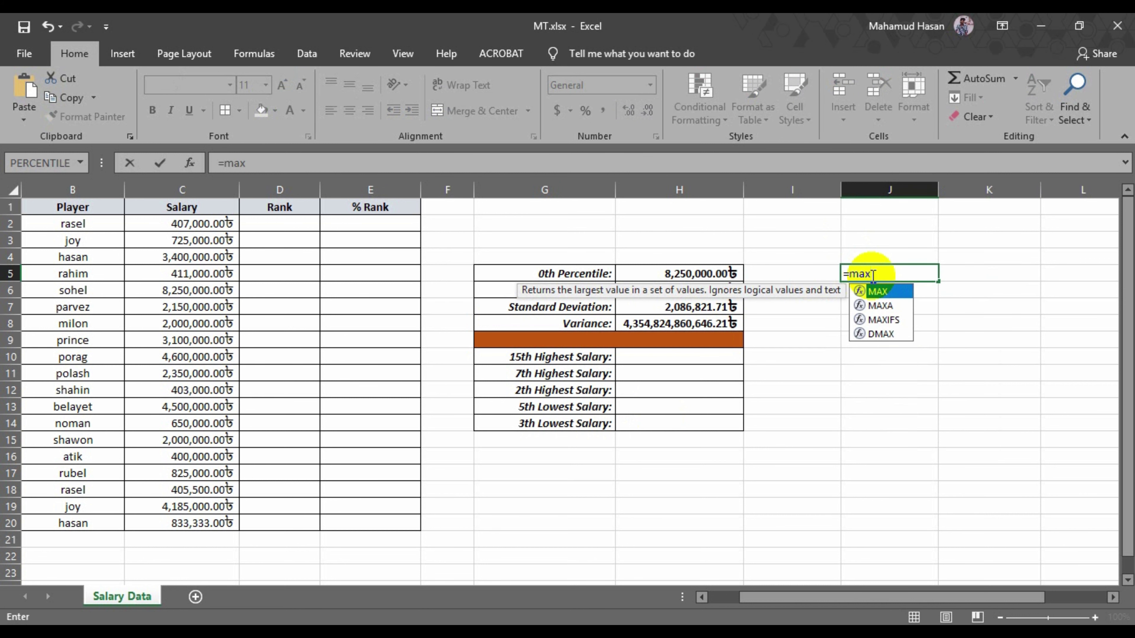
pyautogui.write('(')
pyautogui.moveTo(203, 223)
pyautogui.mouseDown()
pyautogui.moveTo(170, 407)
pyautogui.moveTo(176, 521)
pyautogui.mouseUp()
pyautogui.write(')')
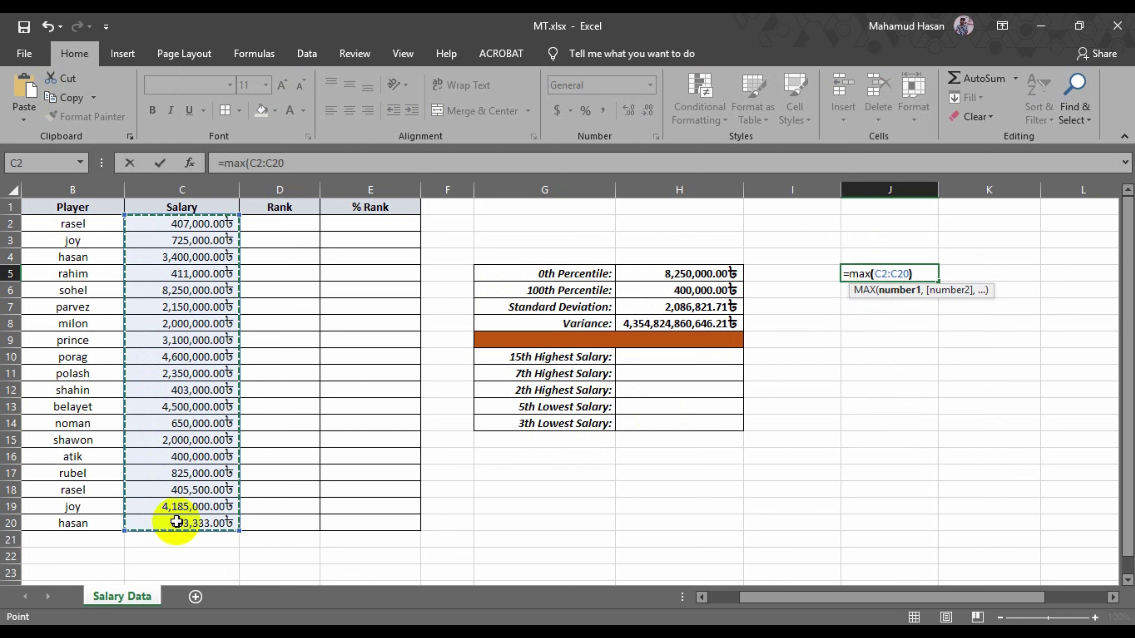
pyautogui.press('Return')
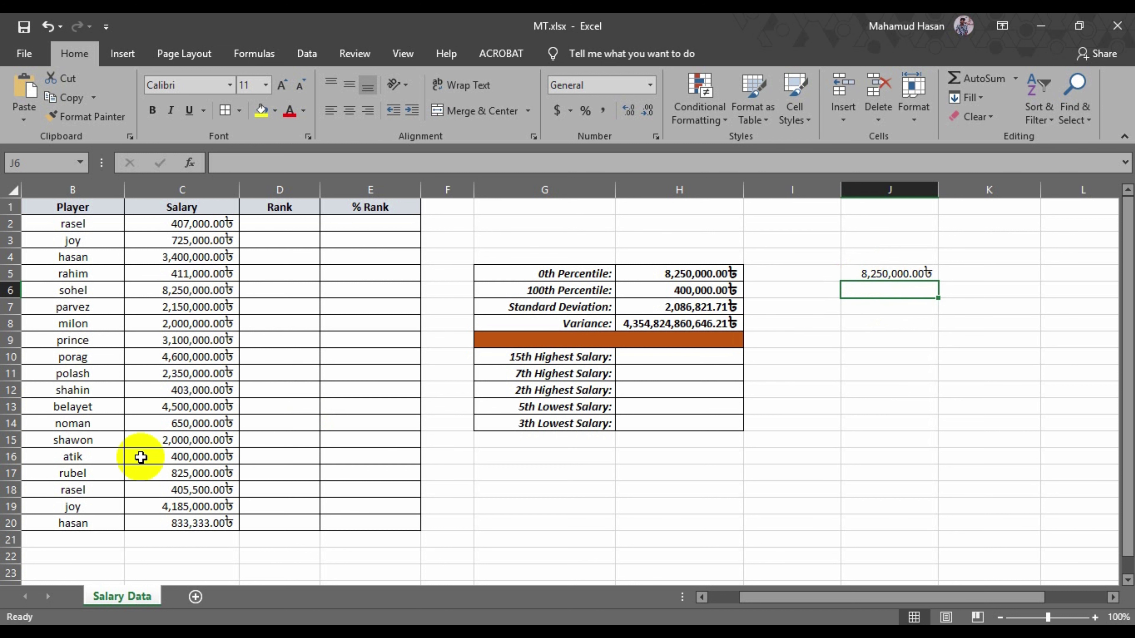
pyautogui.click(909, 274)
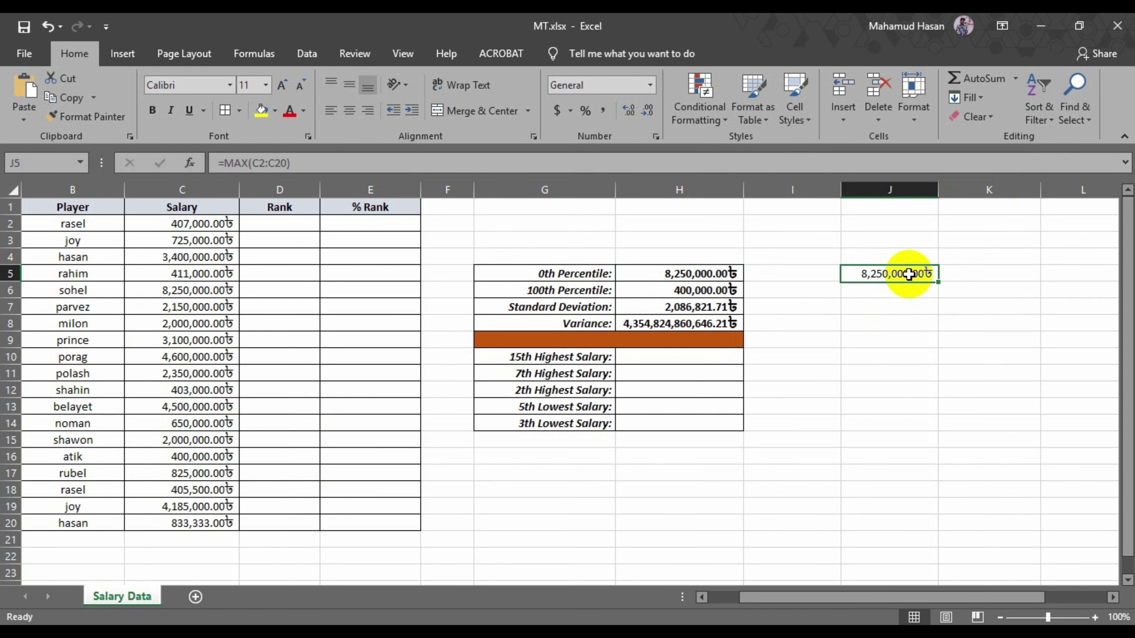
pyautogui.press('Delete')
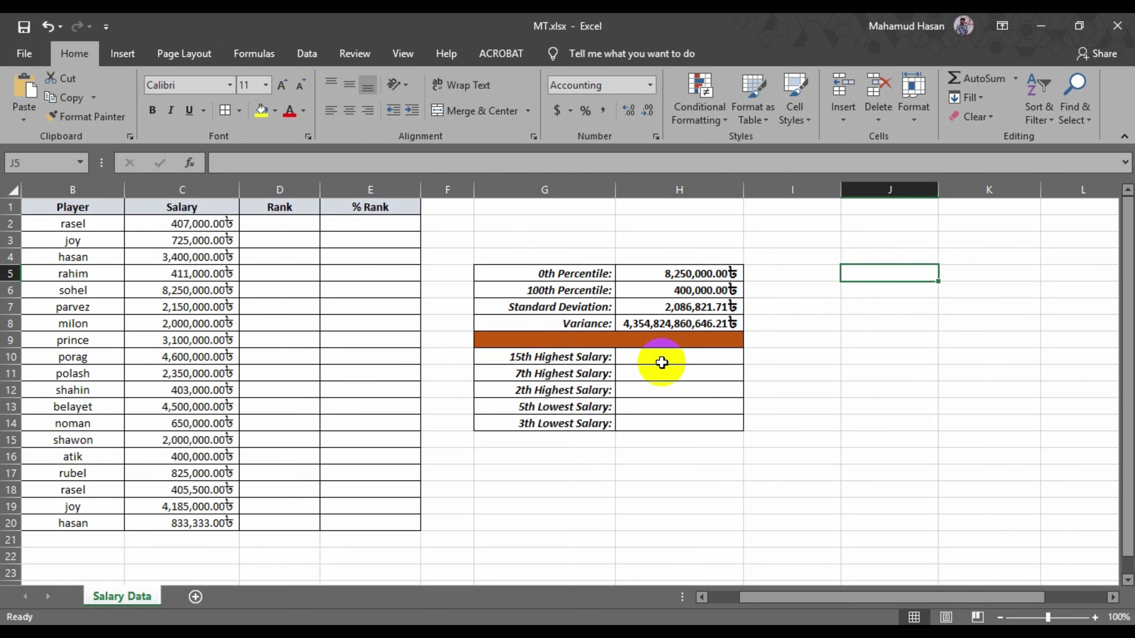
# - Enter =LARGE(C2:C20,15) in the 15th Highest Salary cell, returning $411,000
pyautogui.click(648, 358)
pyautogui.write('=large(')
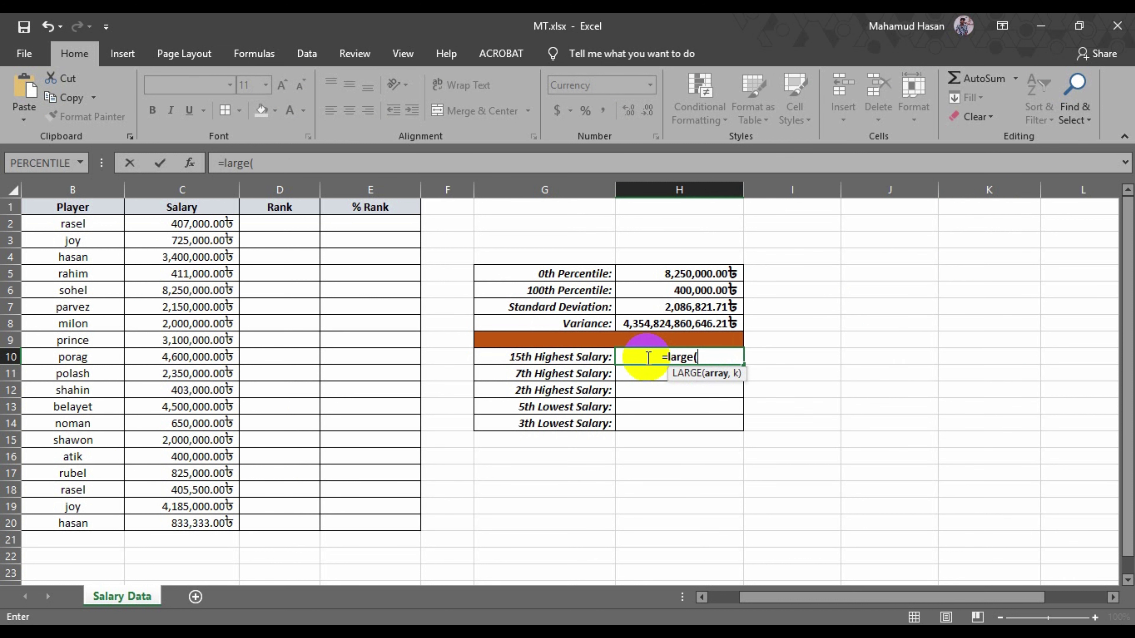
pyautogui.moveTo(202, 224)
pyautogui.mouseDown()
pyautogui.moveTo(202, 469)
pyautogui.moveTo(179, 533)
pyautogui.mouseUp()
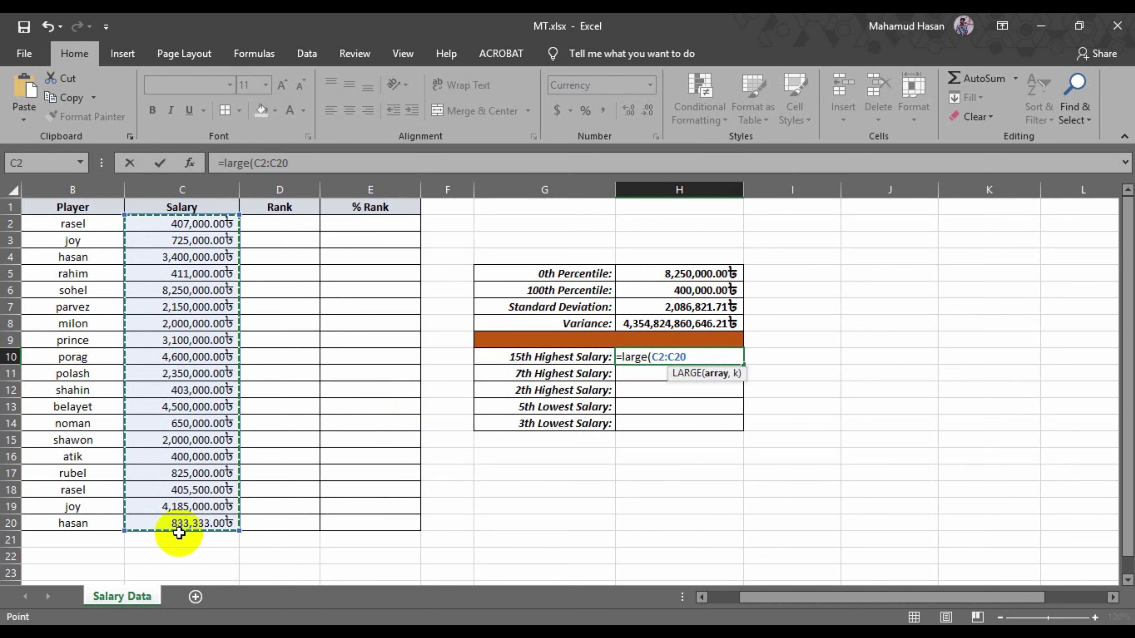
pyautogui.write(',1')
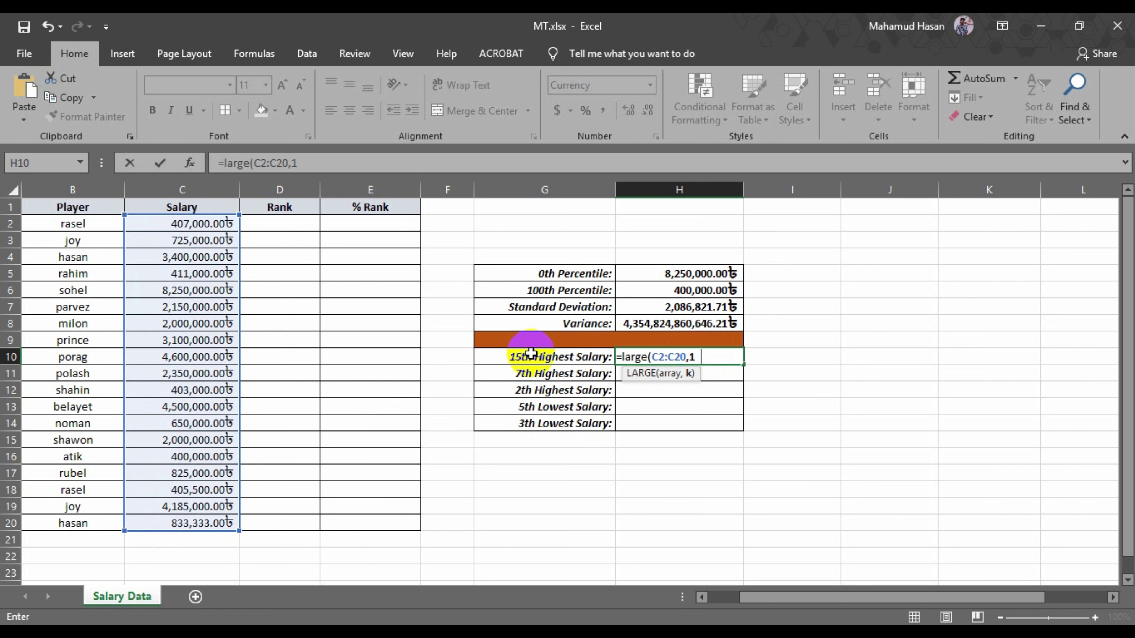
pyautogui.write('5)')
pyautogui.press('Return')
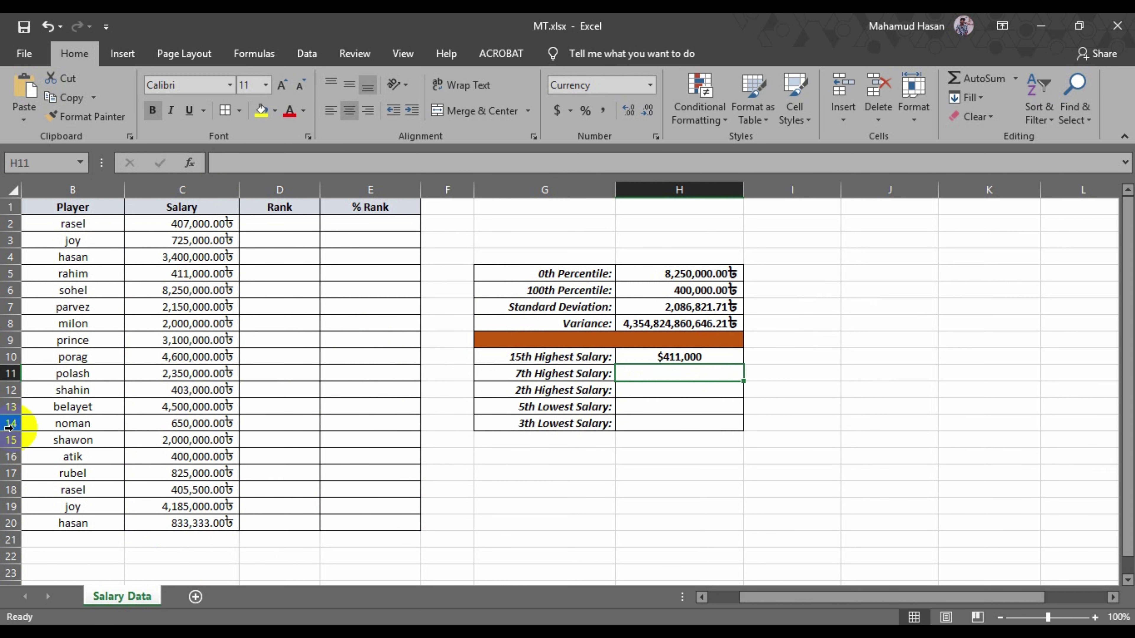
pyautogui.click(11, 457)
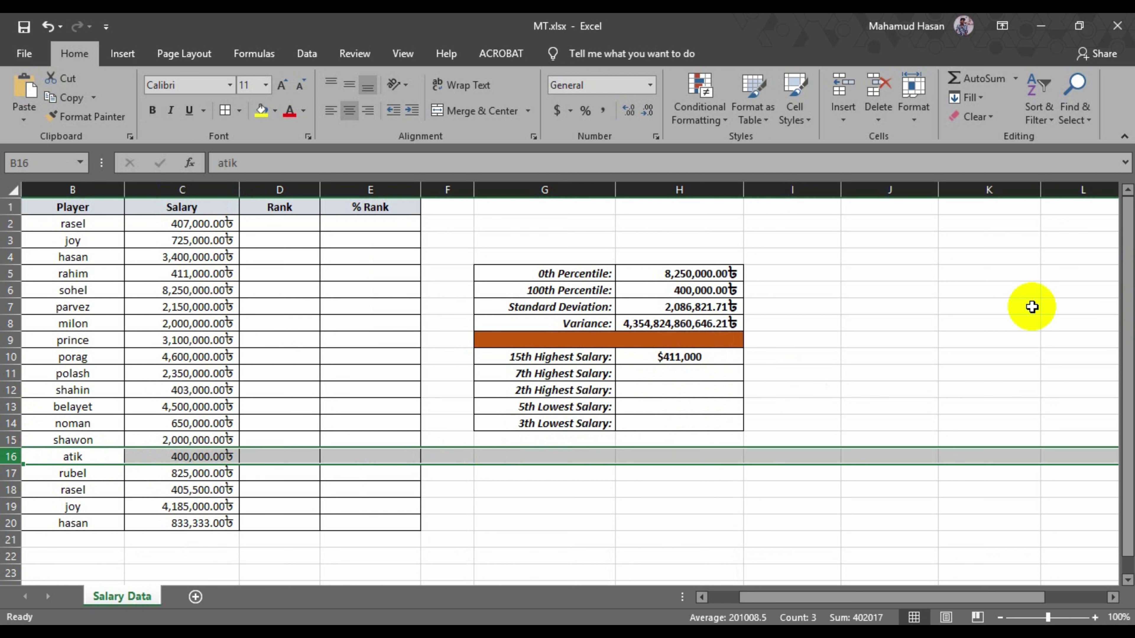
# - Copy the salaries C2:C20 to K3 and sort them largest to smallest
pyautogui.click(950, 308)
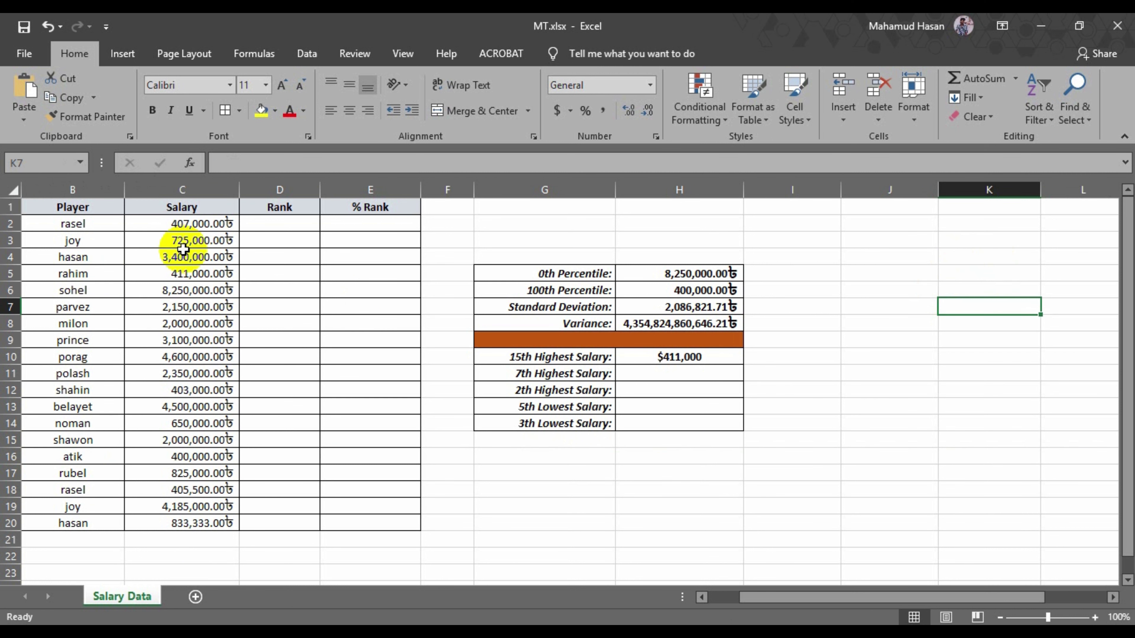
pyautogui.moveTo(211, 223); pyautogui.dragTo(210, 522)
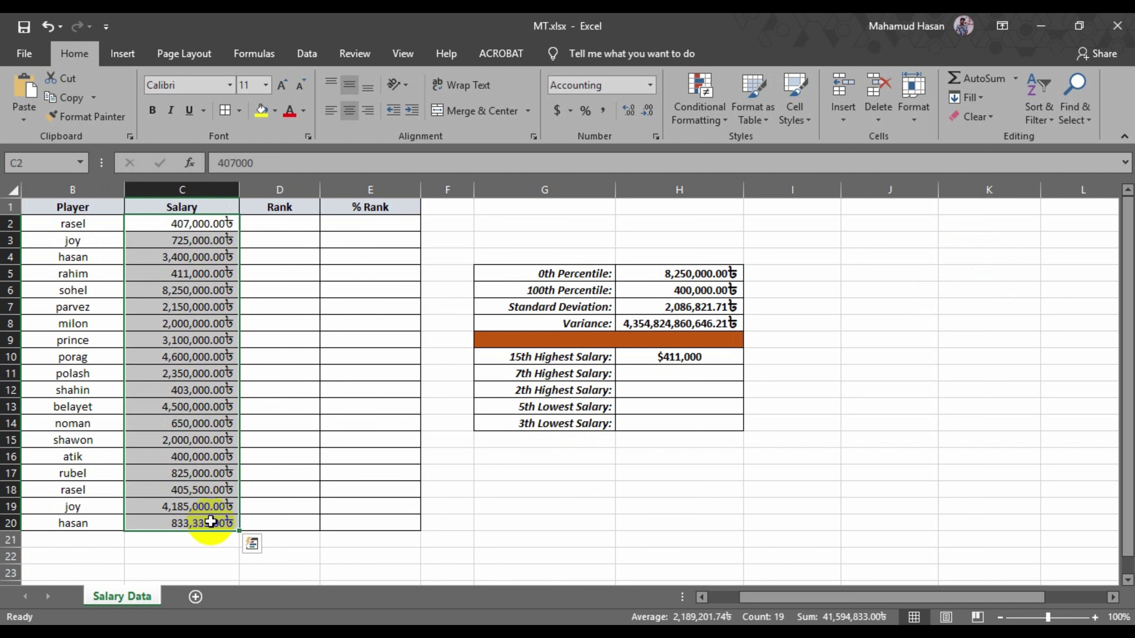
pyautogui.hotkey('ctrl', 'c')
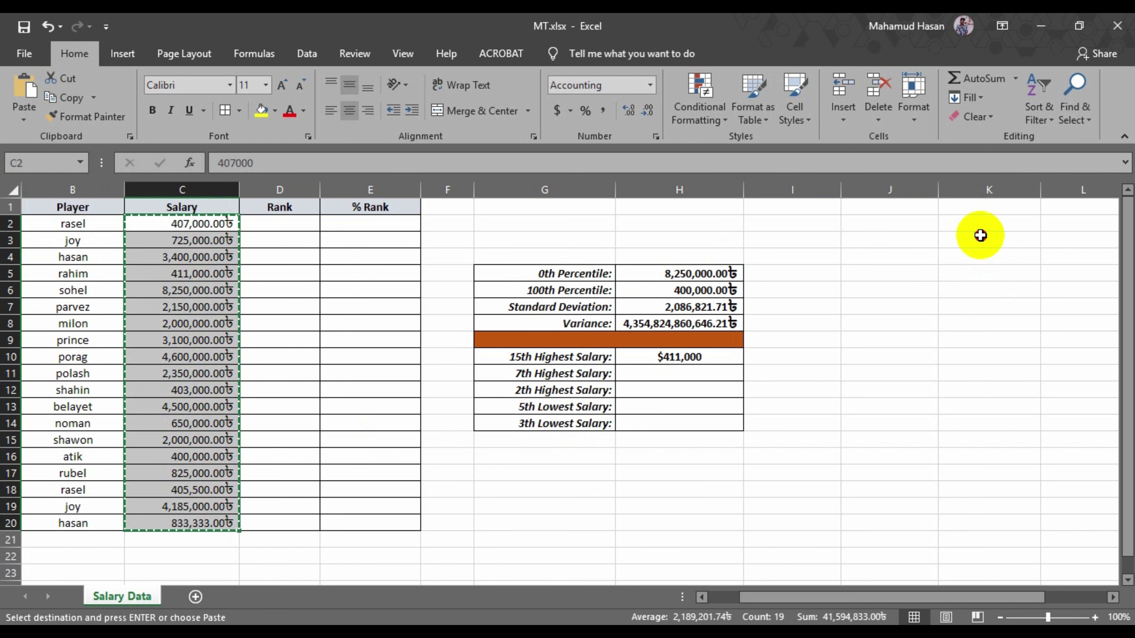
pyautogui.click(982, 235)
pyautogui.hotkey('ctrl', 'v')
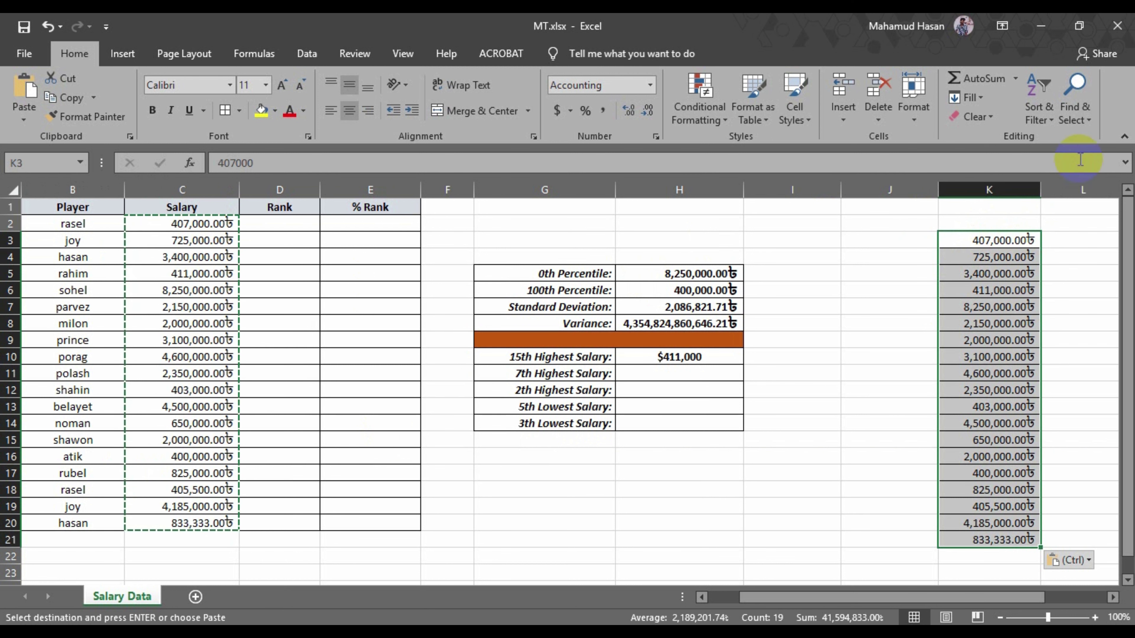
pyautogui.click(1049, 117)
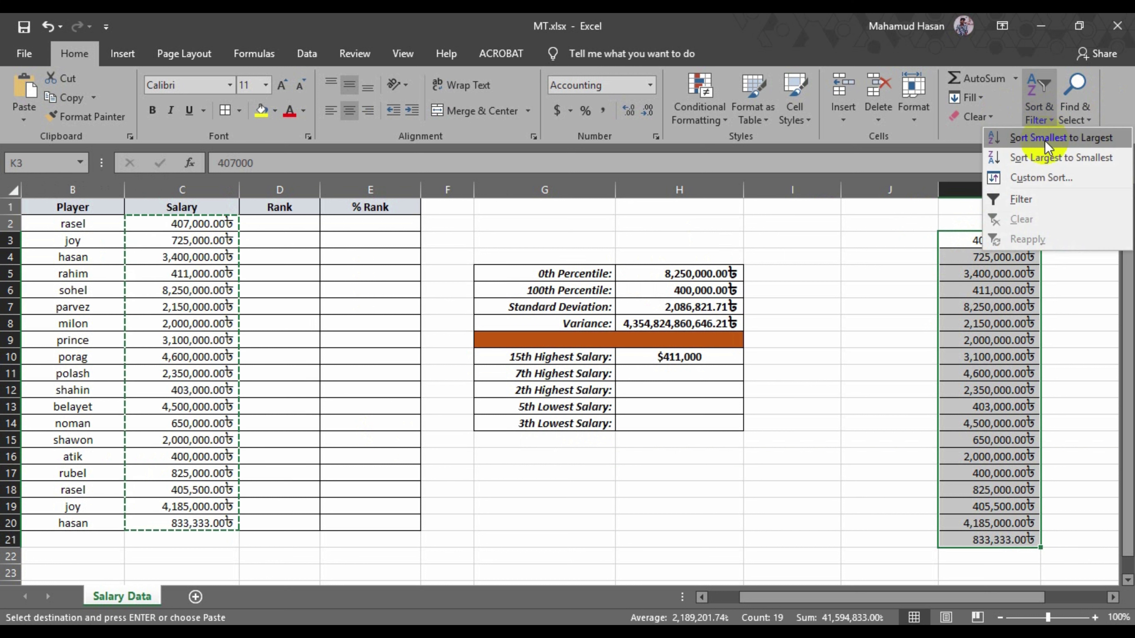
pyautogui.click(1040, 156)
pyautogui.click(800, 341)
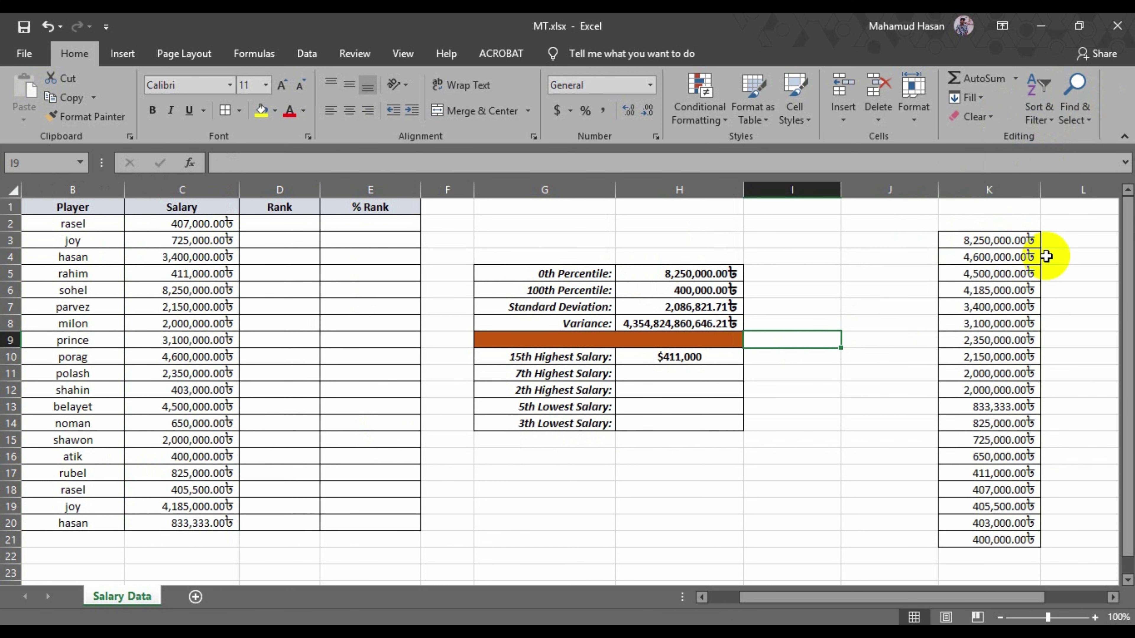
# - Number the sorted salaries 1 to 19 in J3:J21 by filling down from 1 and 2
pyautogui.click(886, 242)
pyautogui.write('1')
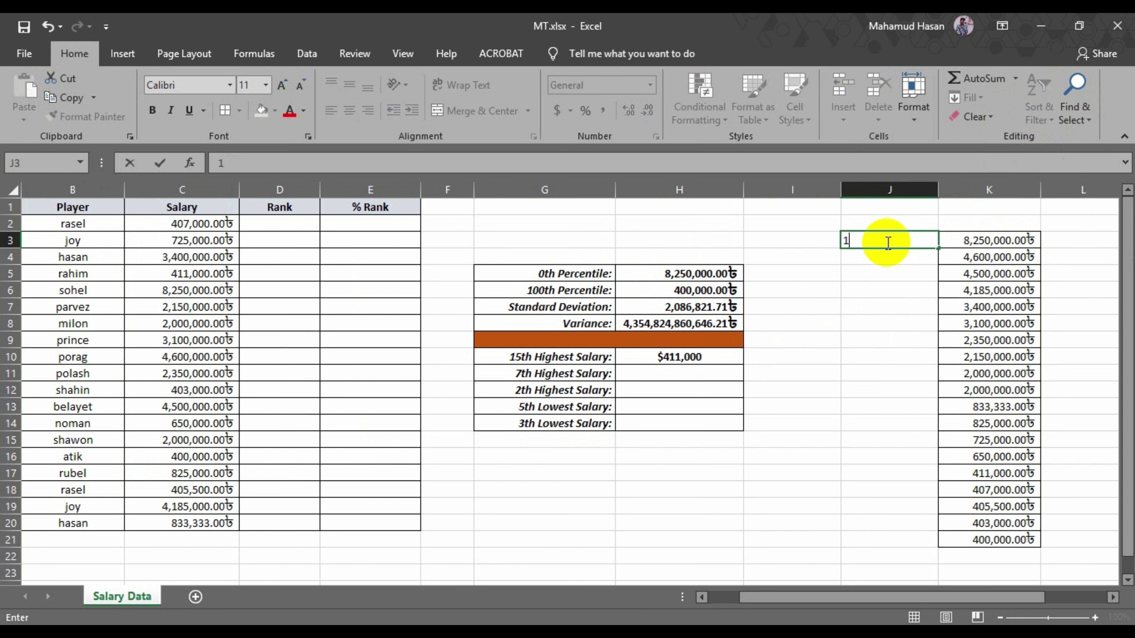
pyautogui.press('Return')
pyautogui.write('2')
pyautogui.press('Return')
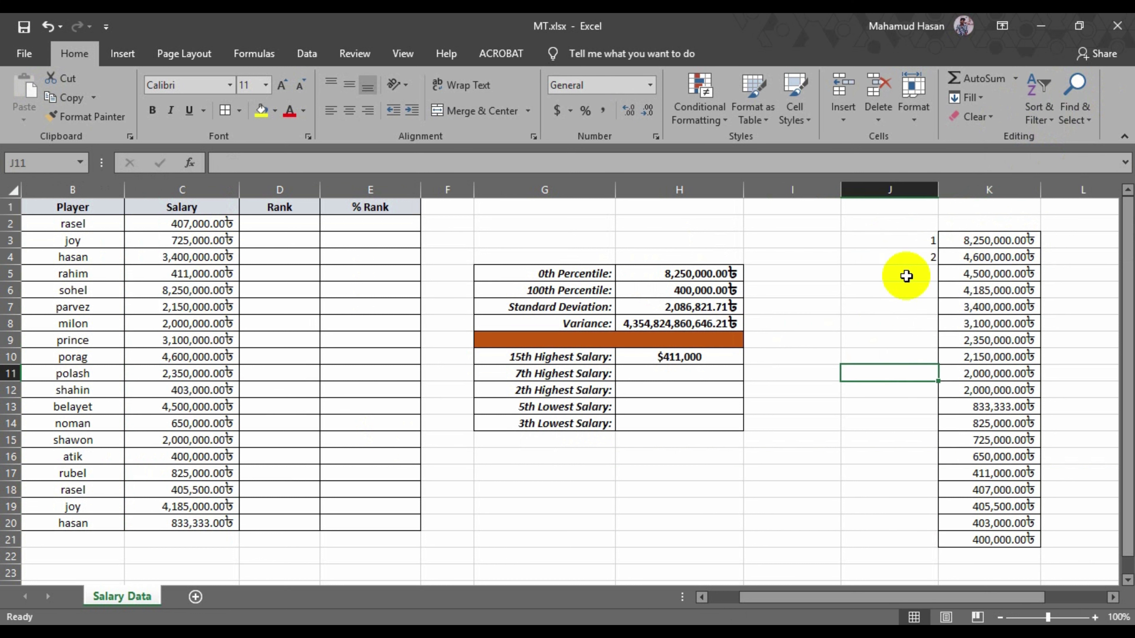
pyautogui.moveTo(912, 240); pyautogui.dragTo(937, 540)
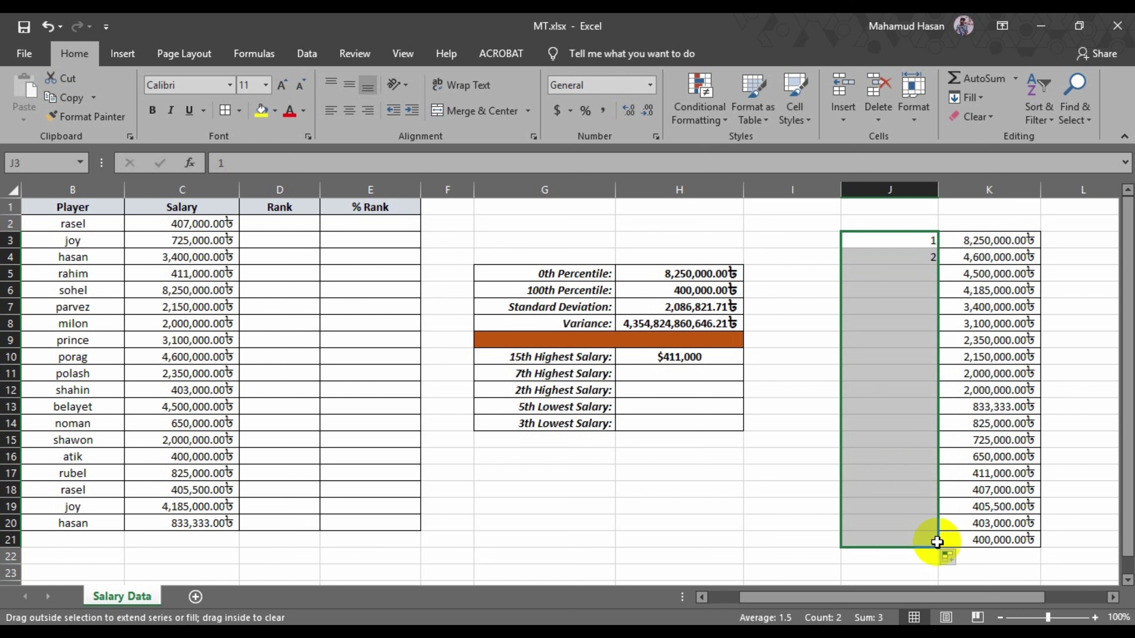
pyautogui.click(782, 469)
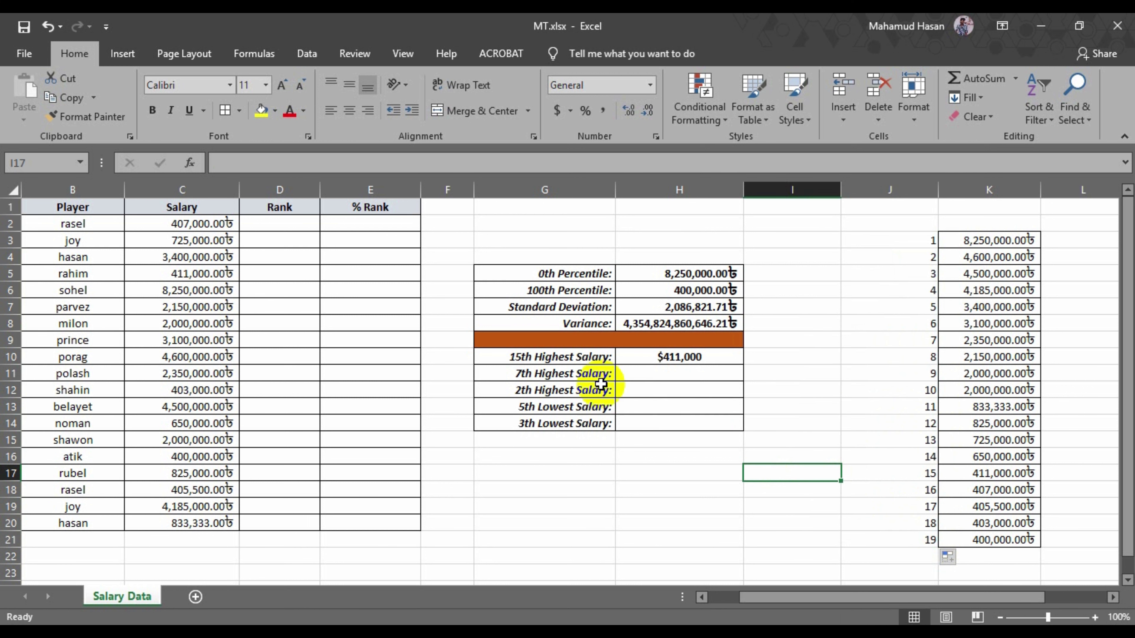
# - Check that the 15th Highest Salary matches item 15 of the sorted list
pyautogui.click(641, 357)
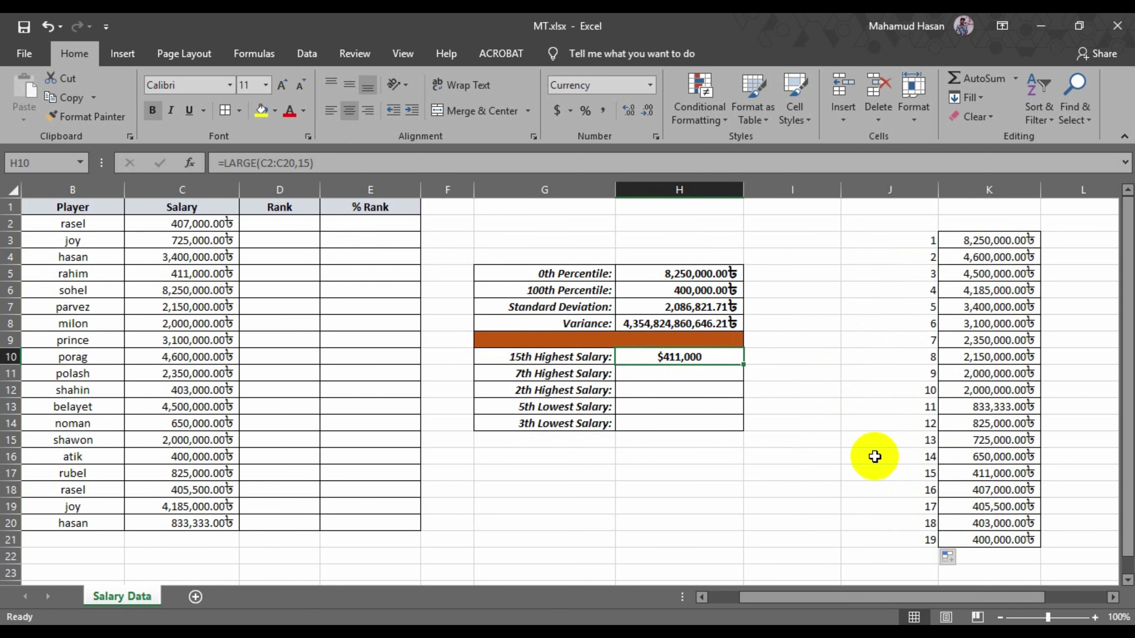
pyautogui.click(932, 473)
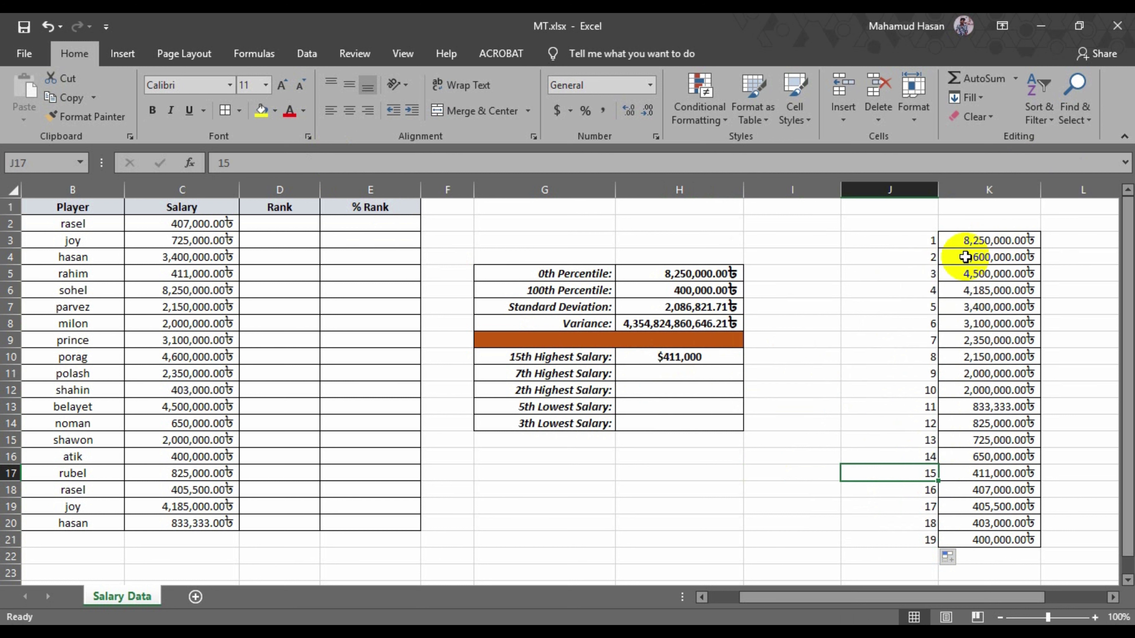
pyautogui.click(661, 375)
# - Enter =LARGE(C2:C20,7) for the 7th Highest Salary, $2,350,000, and compare with sorted item 7
pyautogui.write('=l')
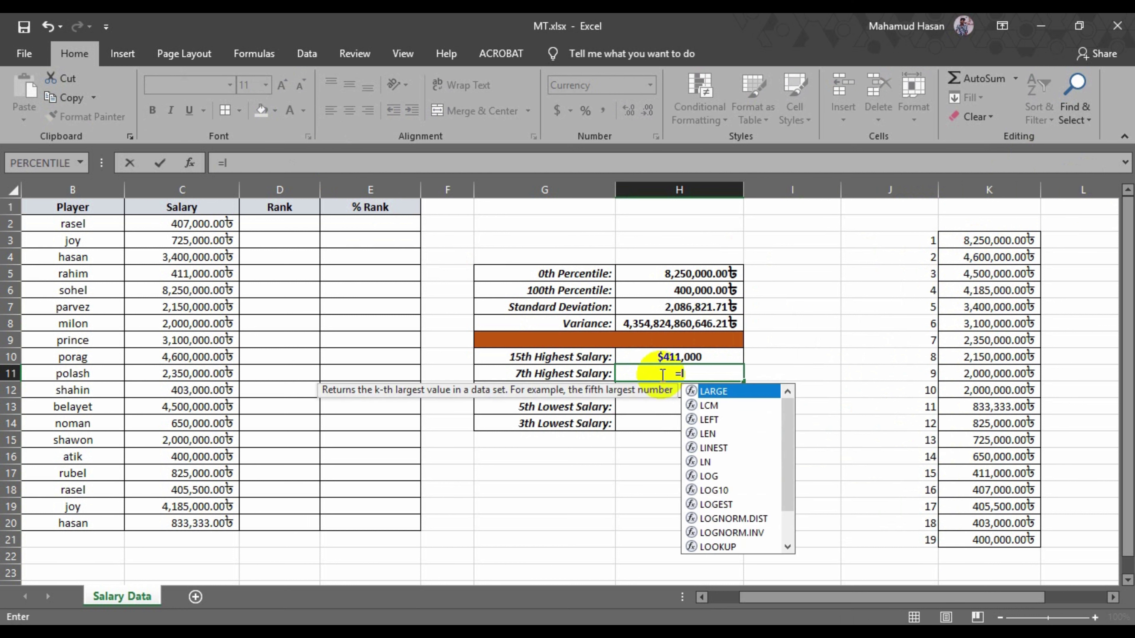
pyautogui.write('arge')
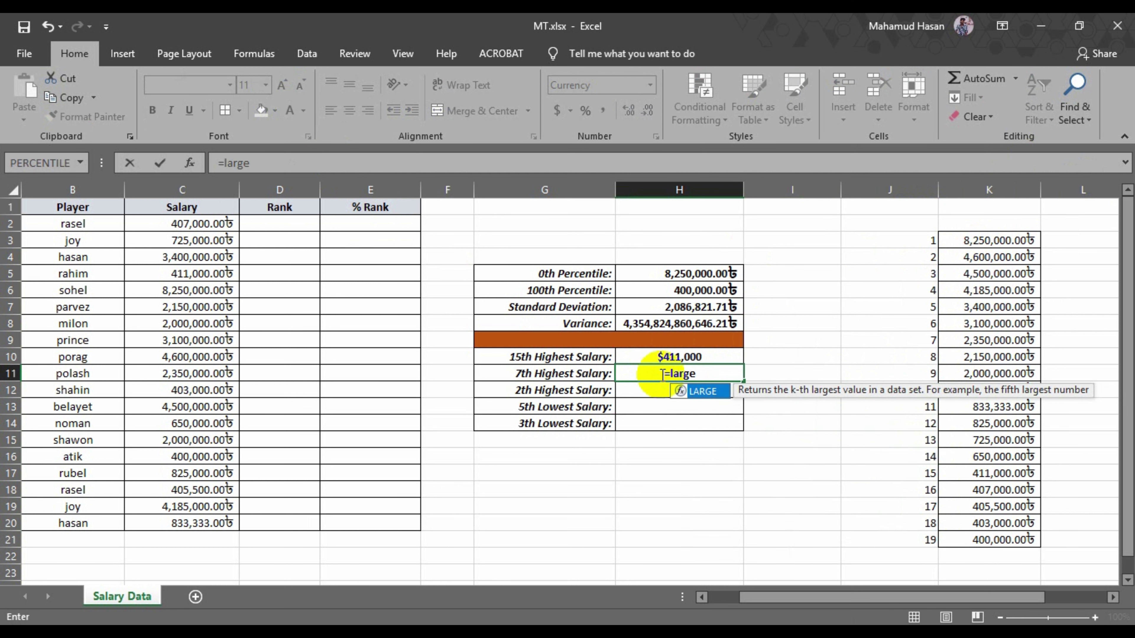
pyautogui.write('(')
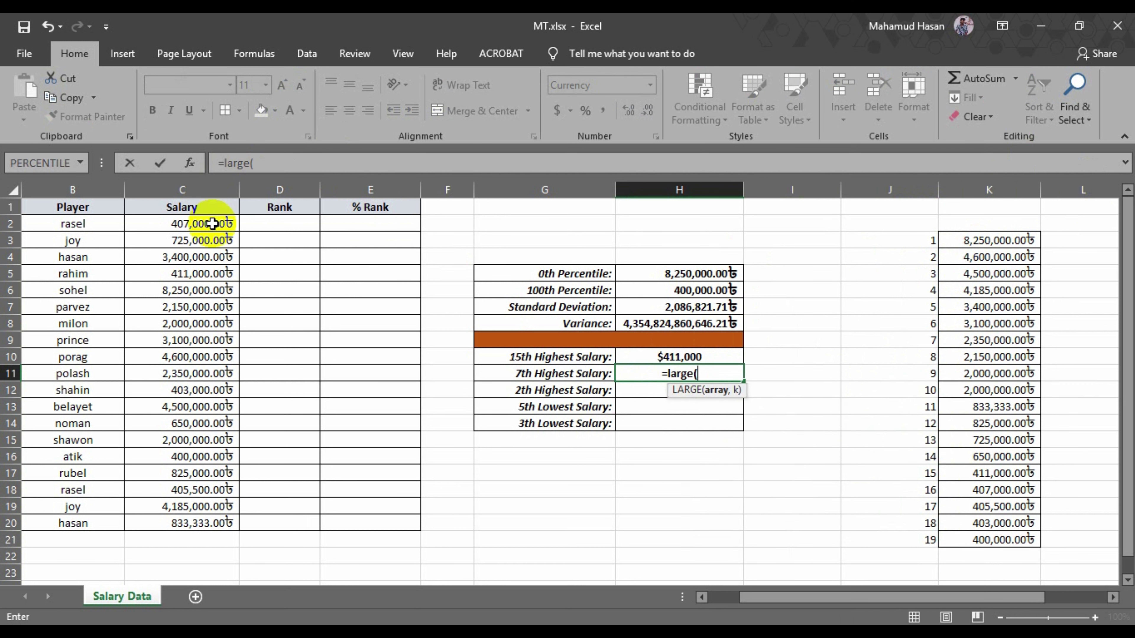
pyautogui.moveTo(207, 226); pyautogui.dragTo(209, 522)
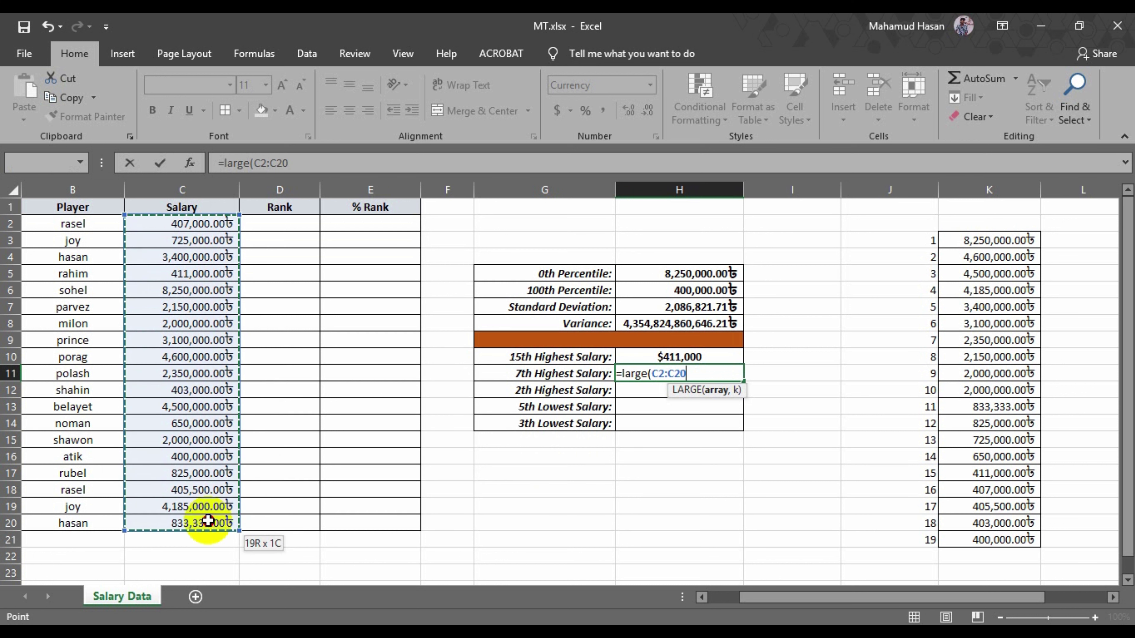
pyautogui.write(',7')
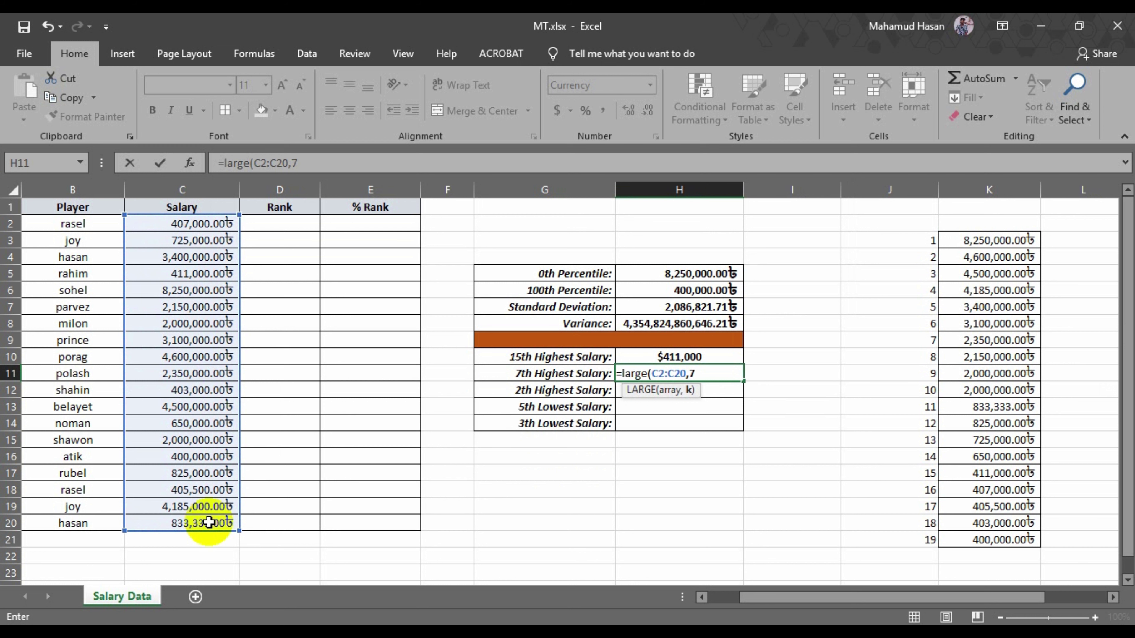
pyautogui.write(')')
pyautogui.press('Return')
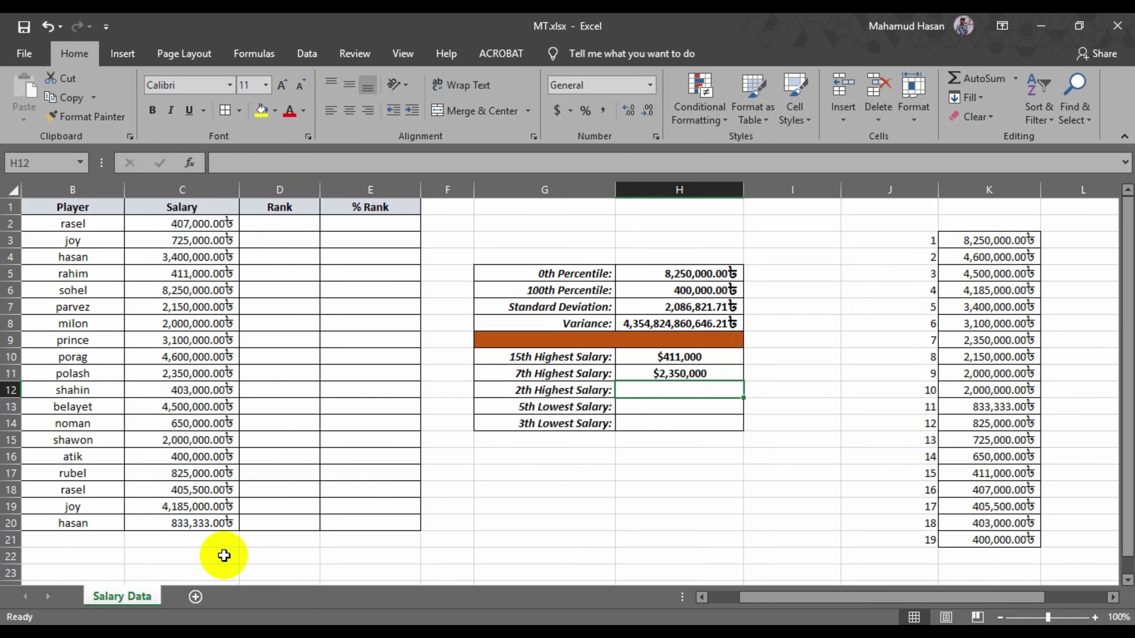
pyautogui.click(934, 339)
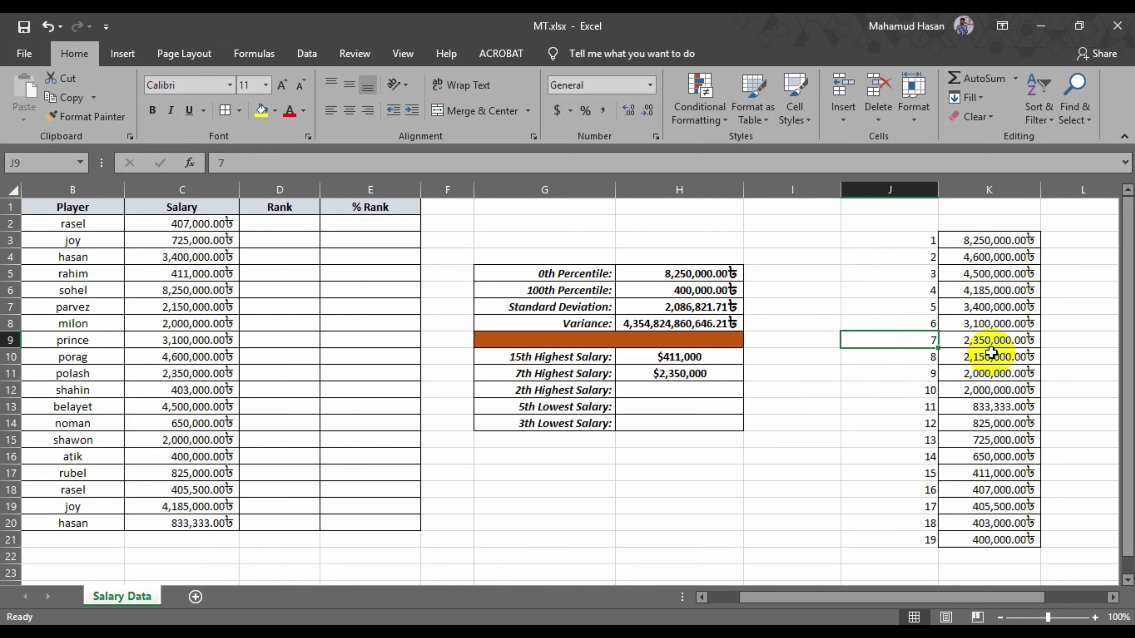
# - Enter =LARGE(C2:C20,2) in the 2nd Highest Salary cell, returning 4,600,000
pyautogui.click(670, 393)
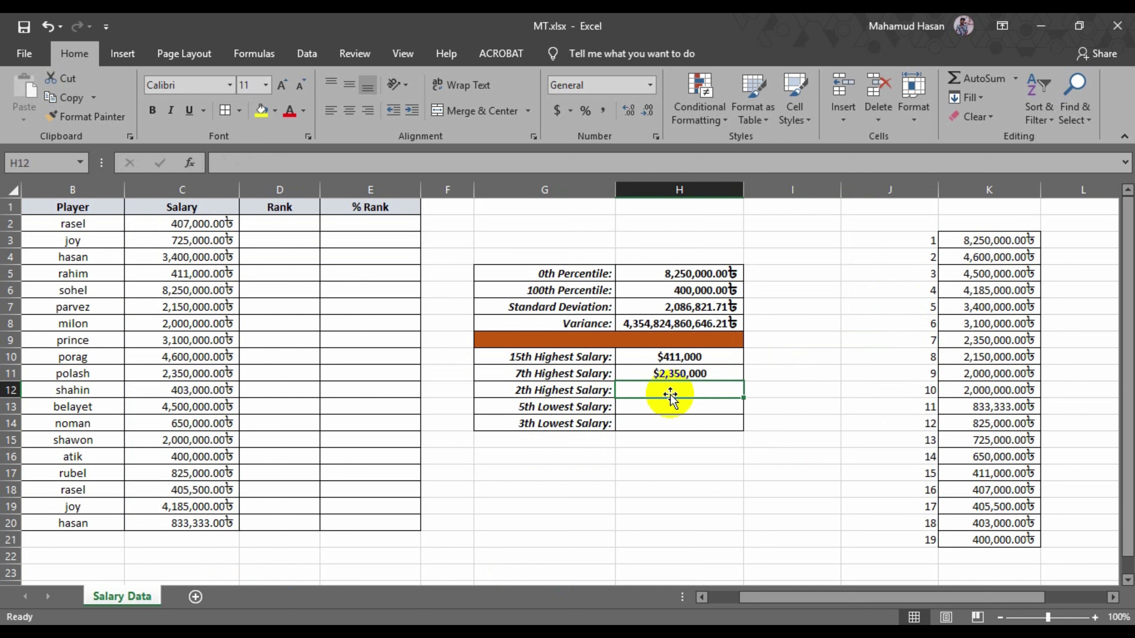
pyautogui.write('=')
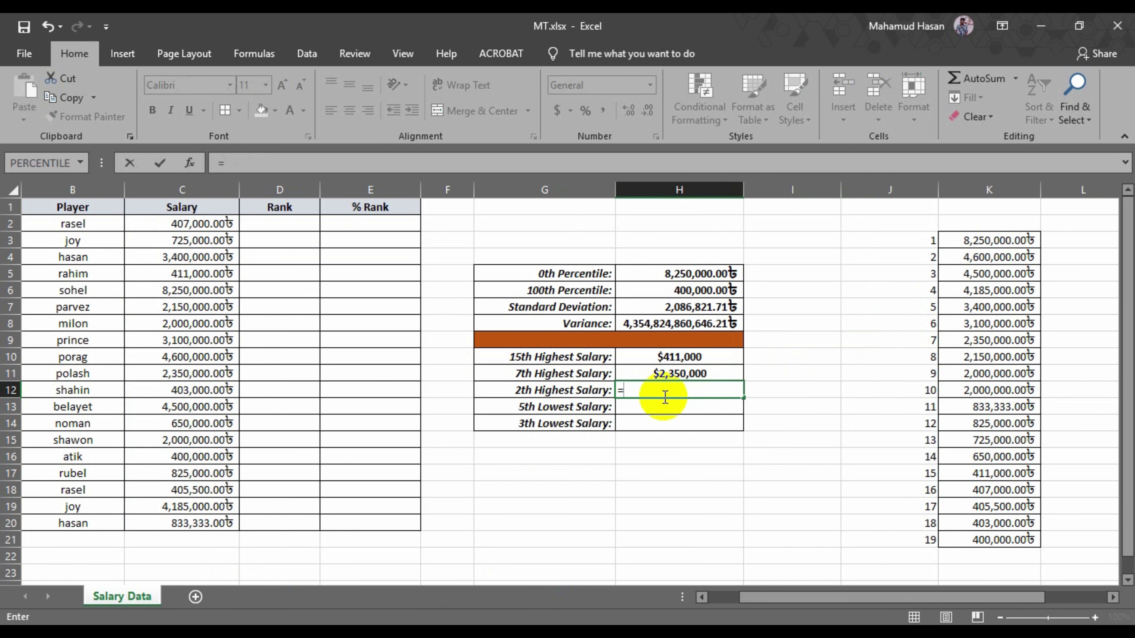
pyautogui.write('lag')
pyautogui.press('BackSpace')
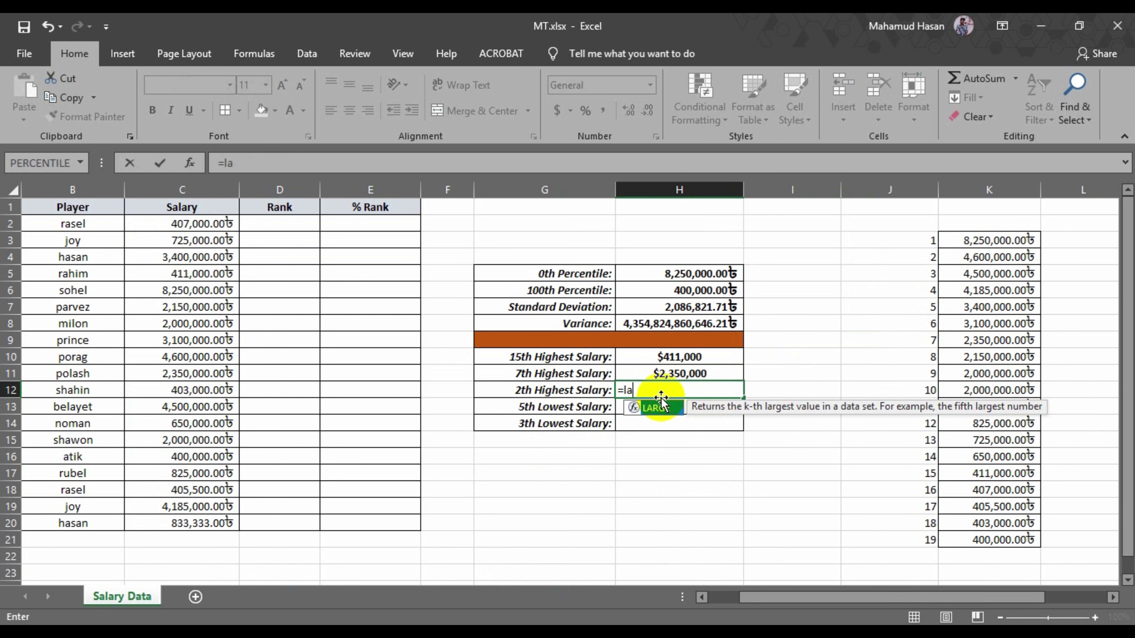
pyautogui.write('rge')
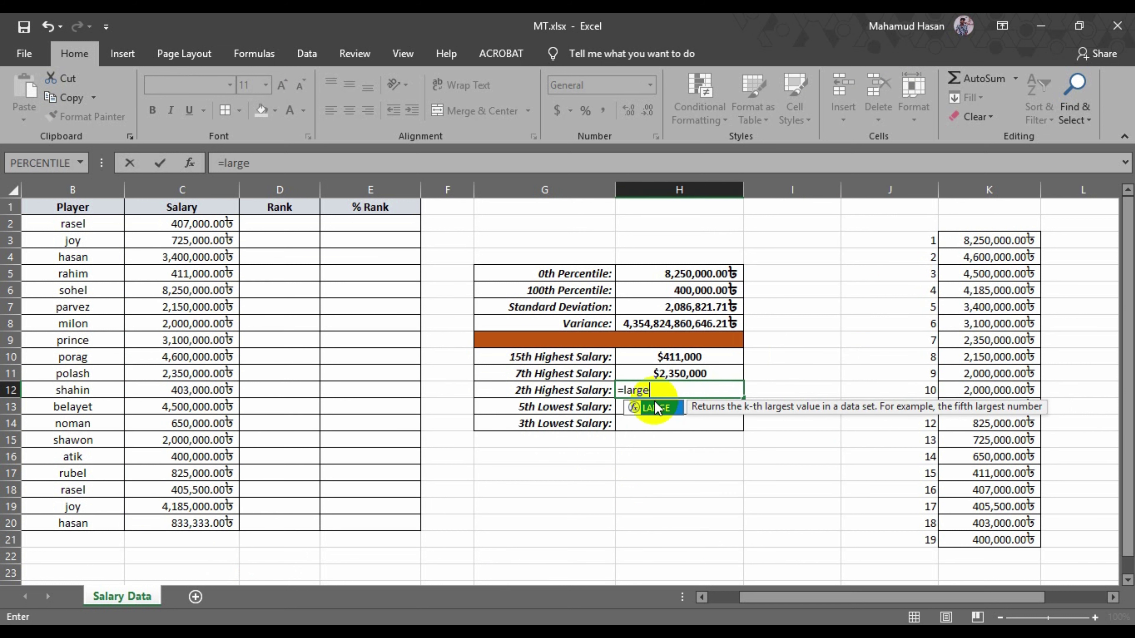
pyautogui.write('(')
pyautogui.click(194, 223)
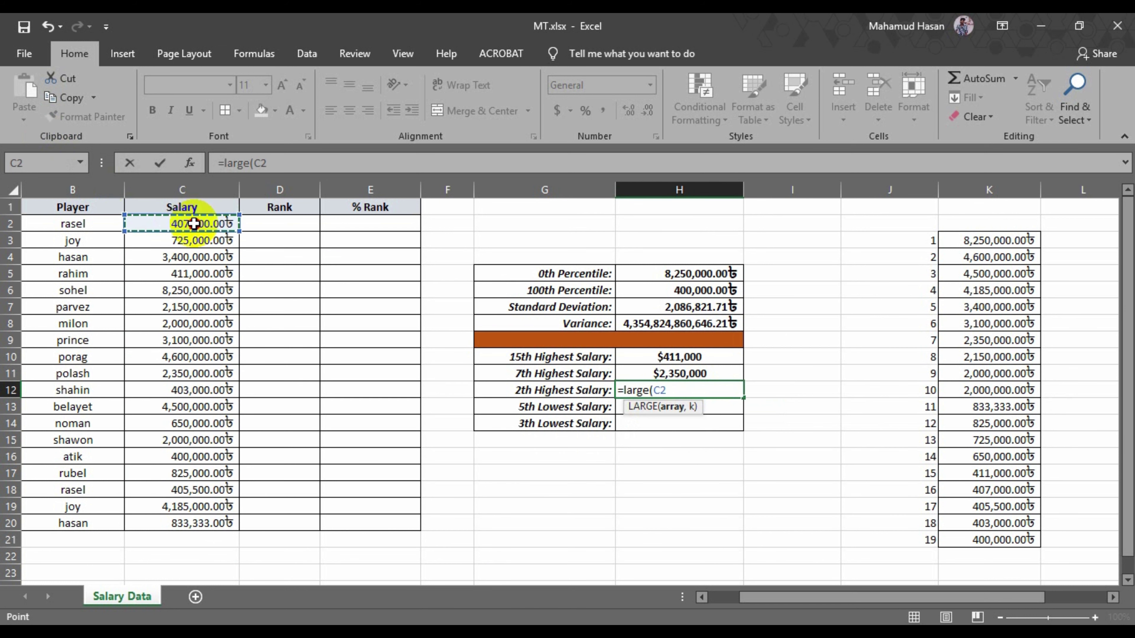
pyautogui.moveTo(193, 224); pyautogui.dragTo(203, 518)
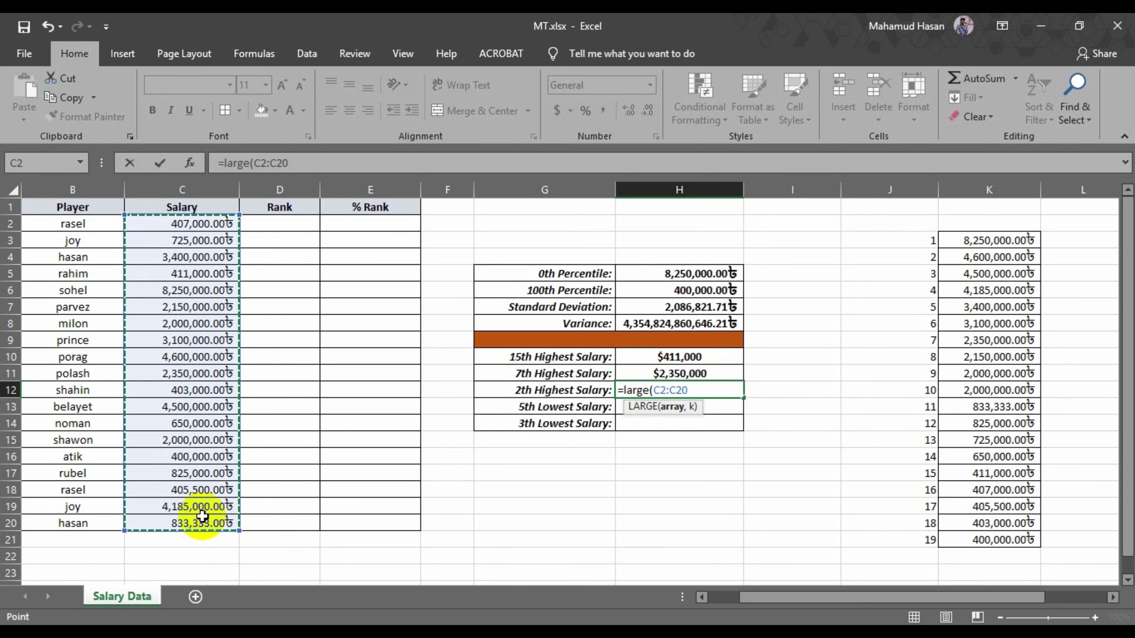
pyautogui.write(',2')
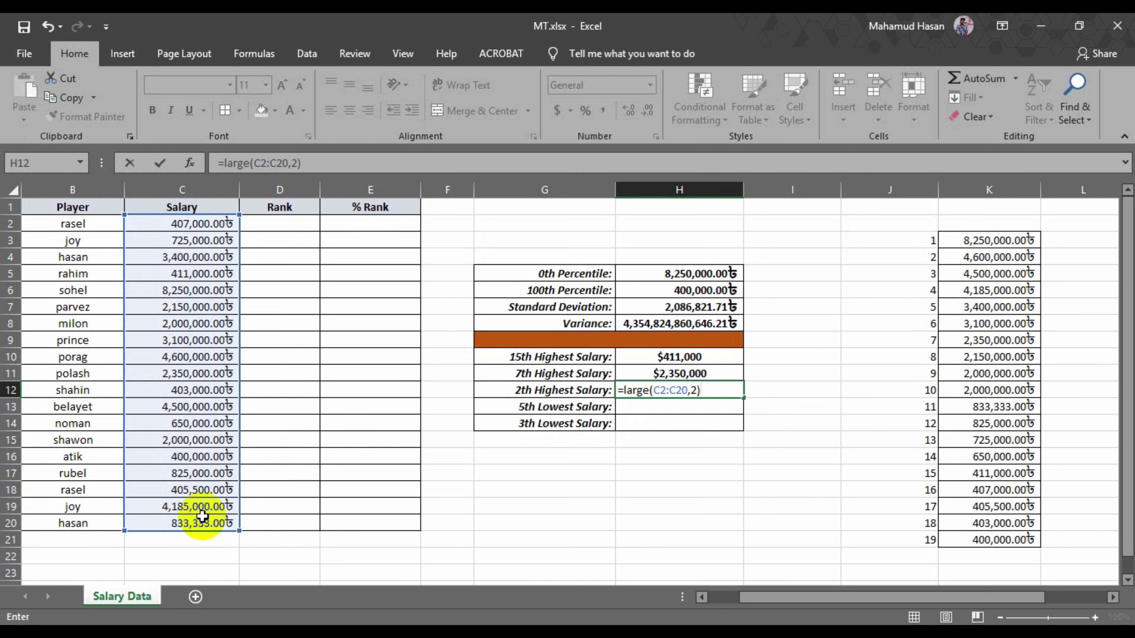
pyautogui.press('Return')
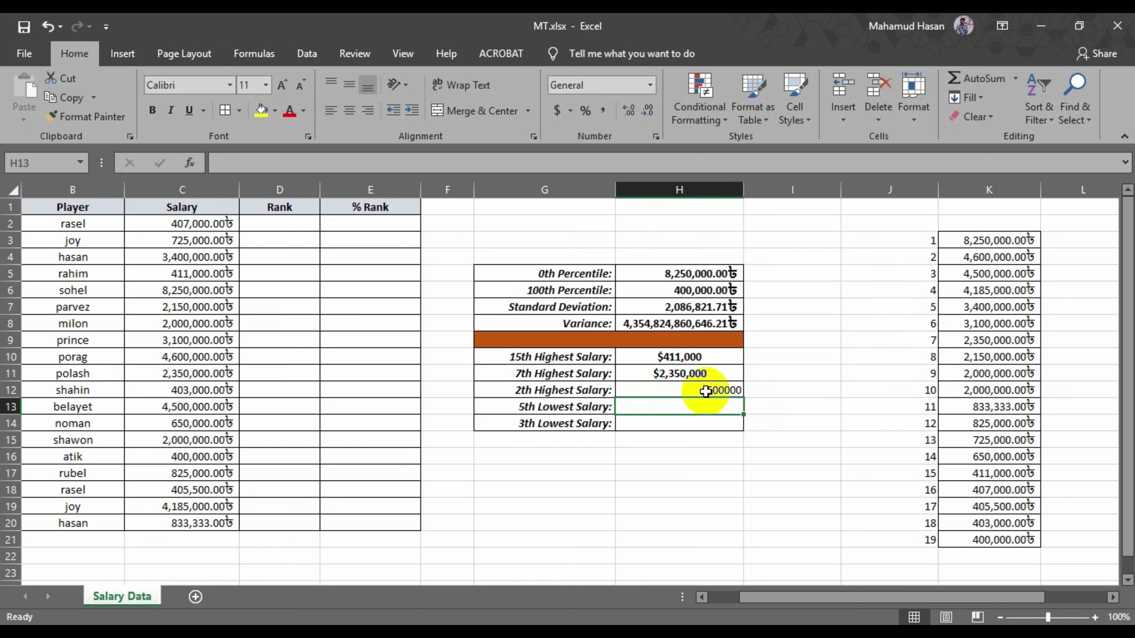
# - Format the result cells H10:H14 as Accounting with the ৳ Bangla (Bangladesh) symbol
pyautogui.moveTo(698, 385); pyautogui.dragTo(689, 421)
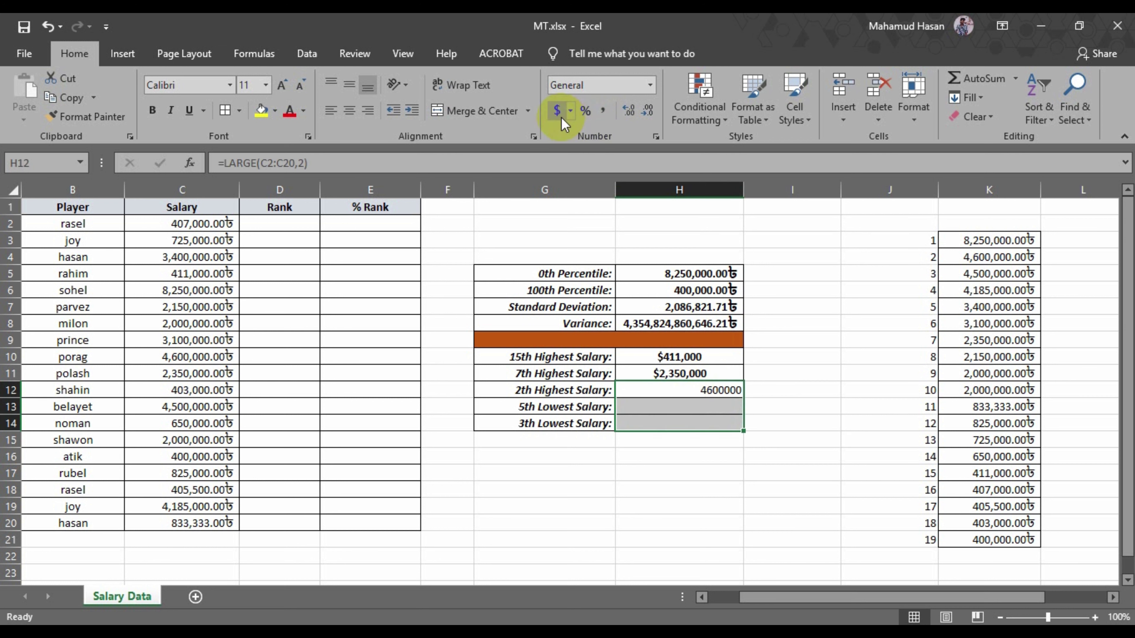
pyautogui.click(597, 111)
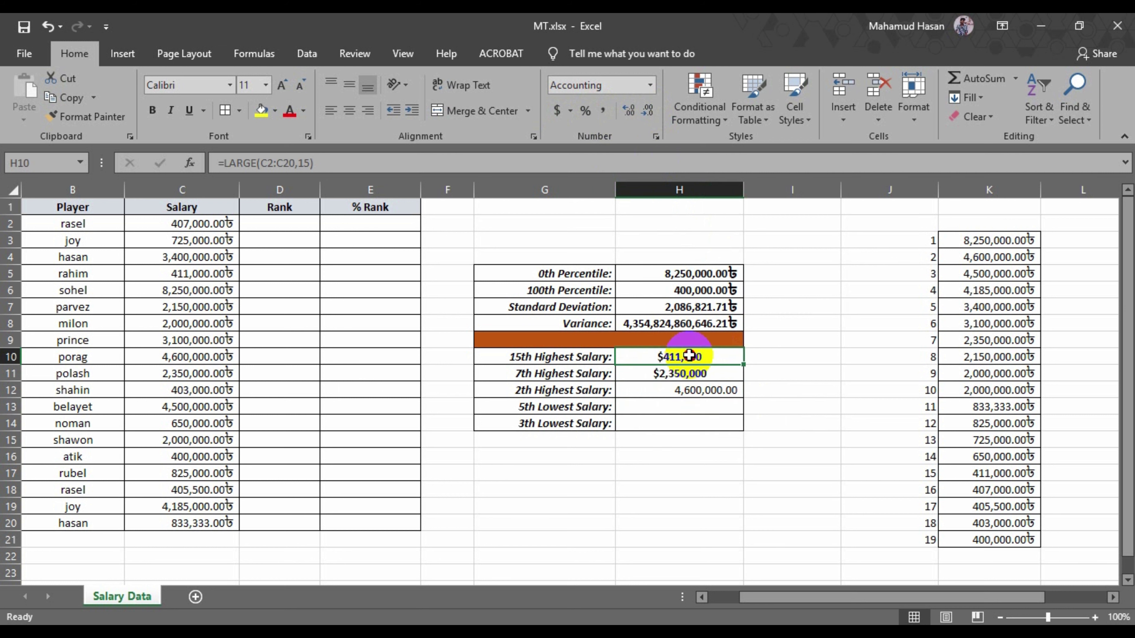
pyautogui.moveTo(689, 356); pyautogui.dragTo(689, 422)
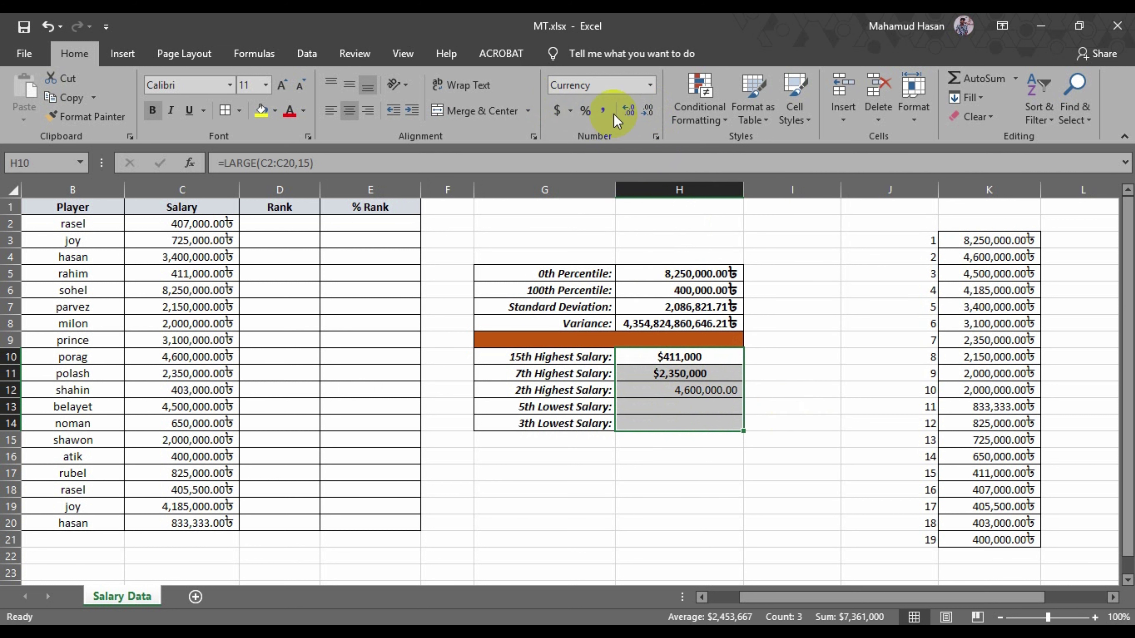
pyautogui.click(570, 111)
pyautogui.press('Escape')
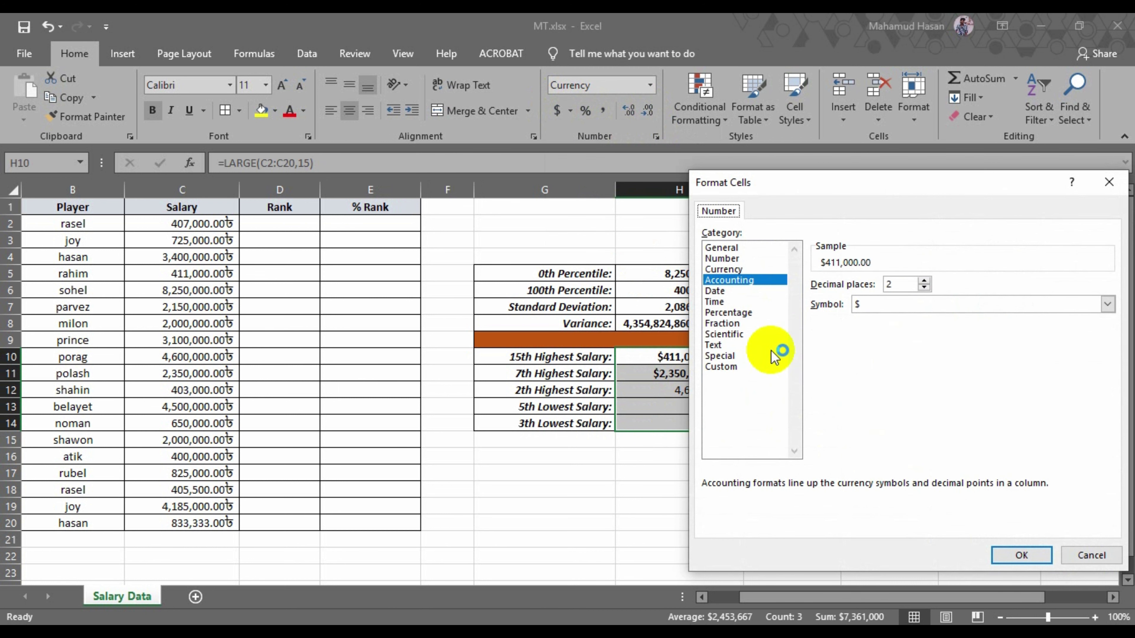
pyautogui.click(1108, 304)
pyautogui.scroll(-2, 956, 481)
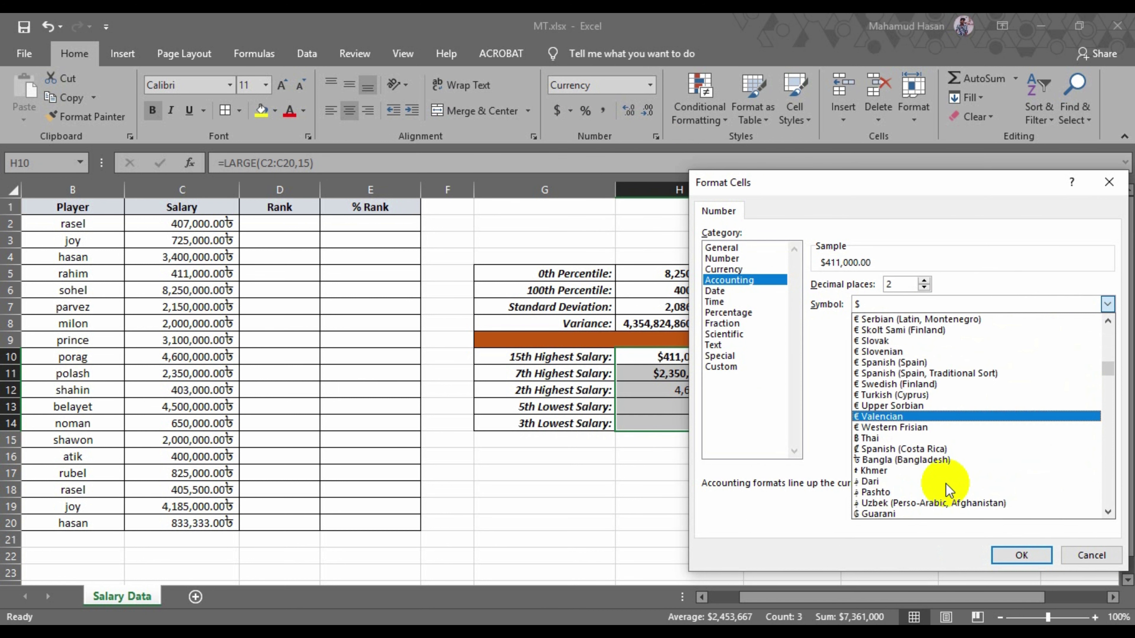
pyautogui.click(876, 460)
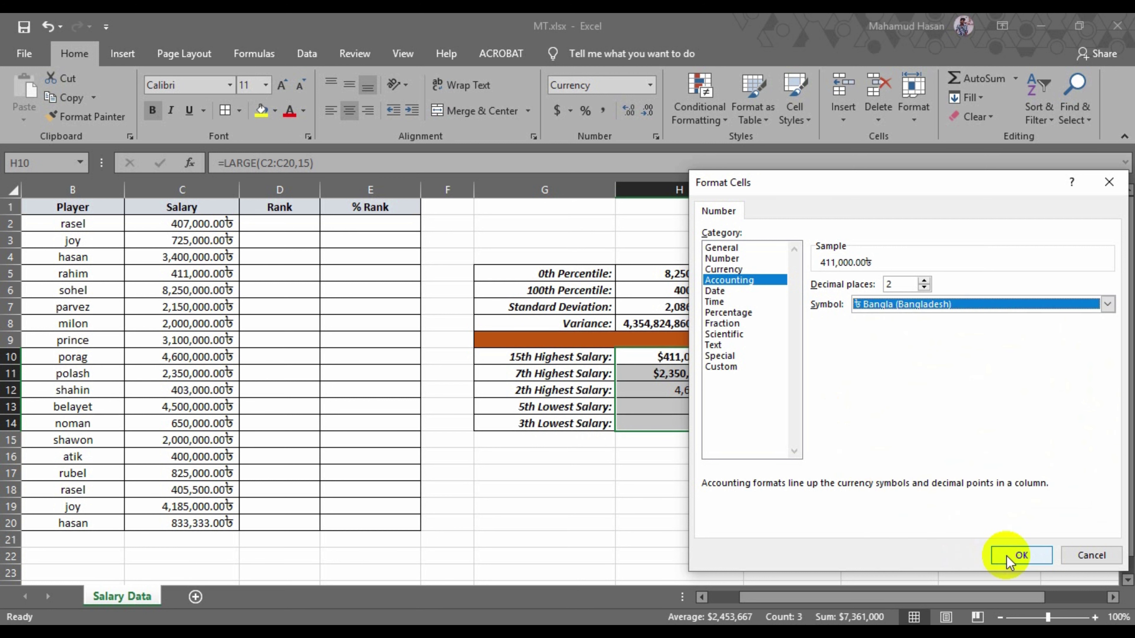
pyautogui.click(1020, 555)
pyautogui.click(831, 456)
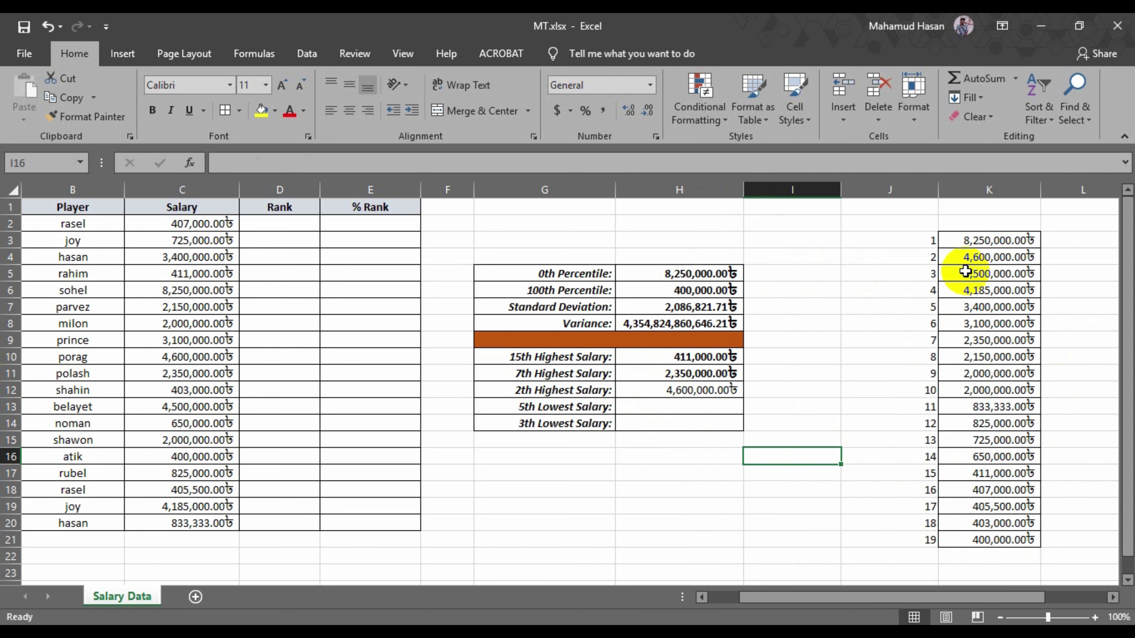
pyautogui.click(665, 408)
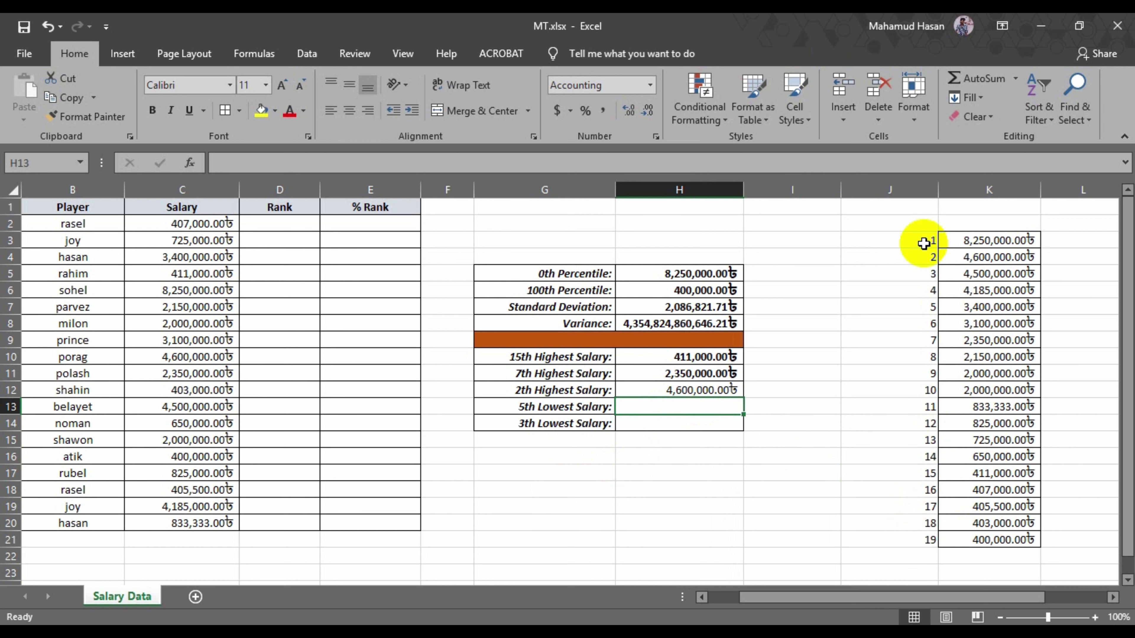
# - Sort only the helper numbers J3:J21 largest to smallest, so they run 19 to 1
pyautogui.moveTo(924, 244); pyautogui.dragTo(912, 540)
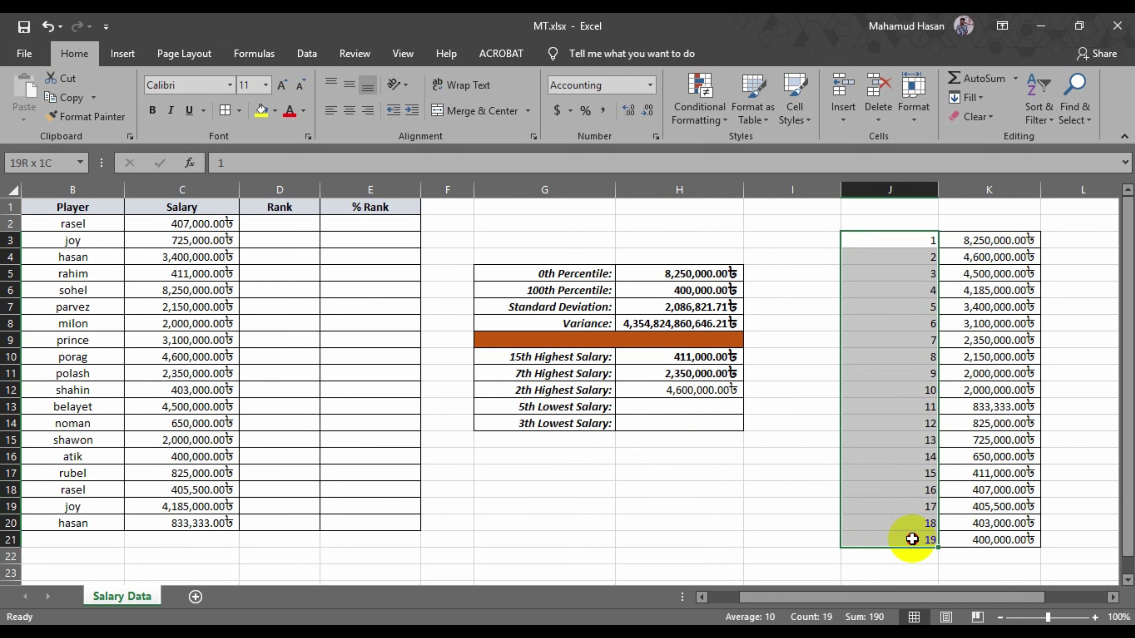
pyautogui.click(1051, 113)
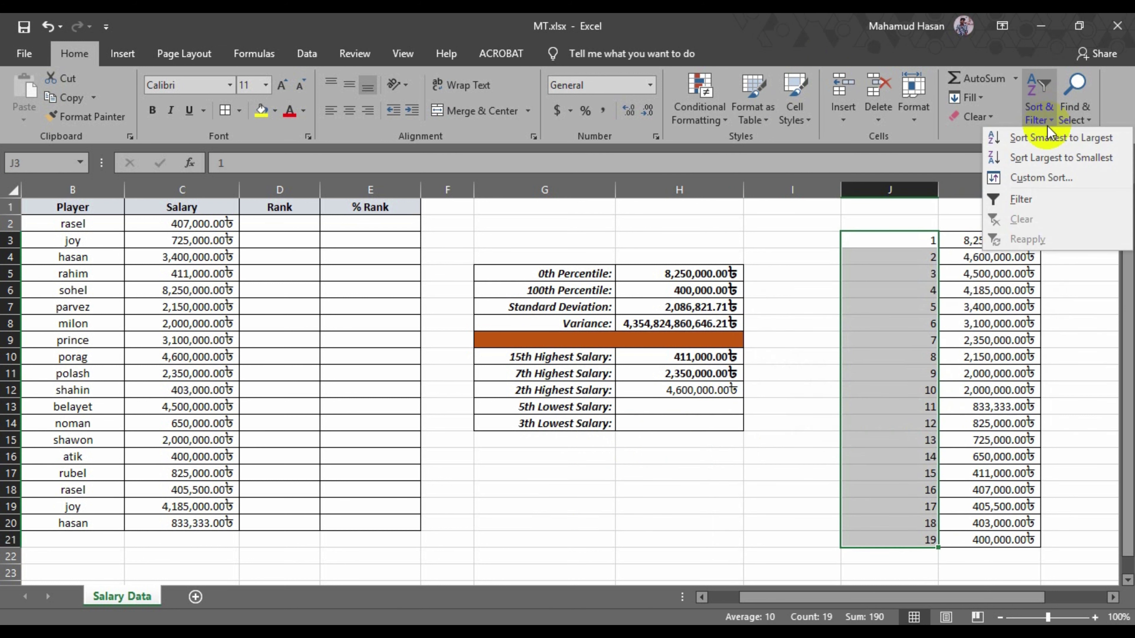
pyautogui.click(1035, 157)
pyautogui.click(872, 399)
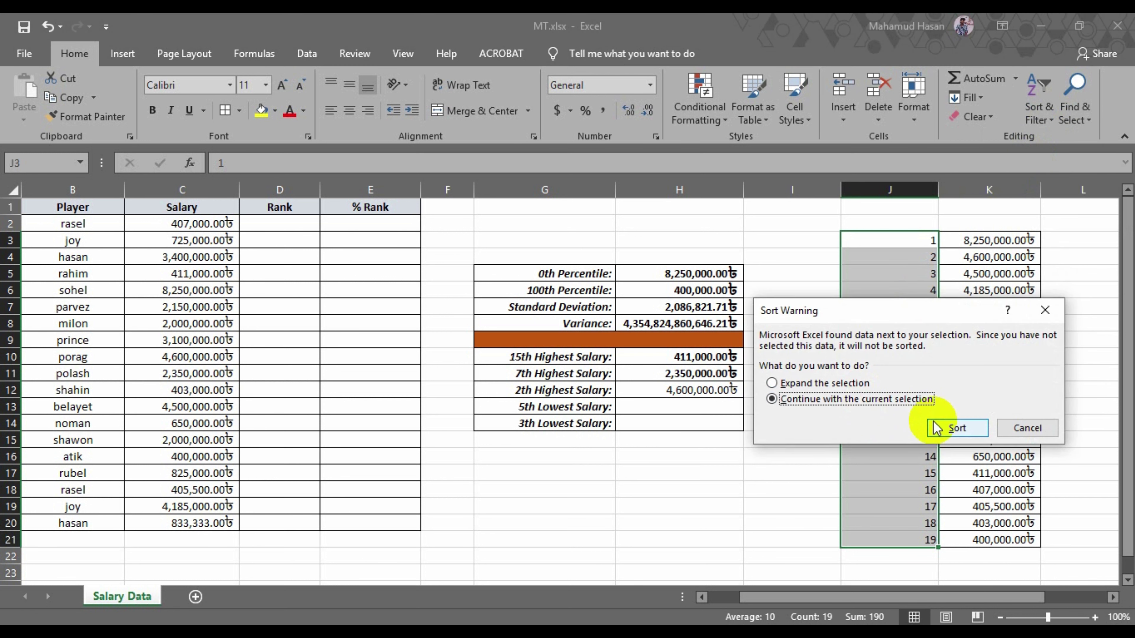
pyautogui.click(937, 428)
pyautogui.click(831, 475)
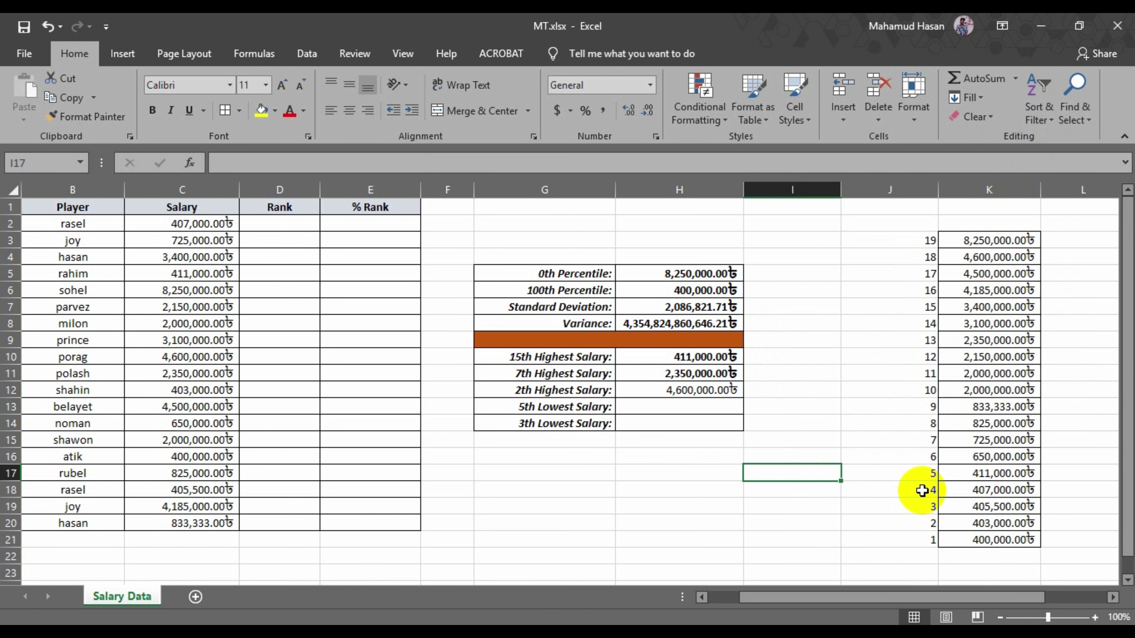
# - Enter =SMALL(C2:C20,5) in the 5th Lowest Salary cell, returning 411,000.00, matching helper item 5
pyautogui.click(674, 405)
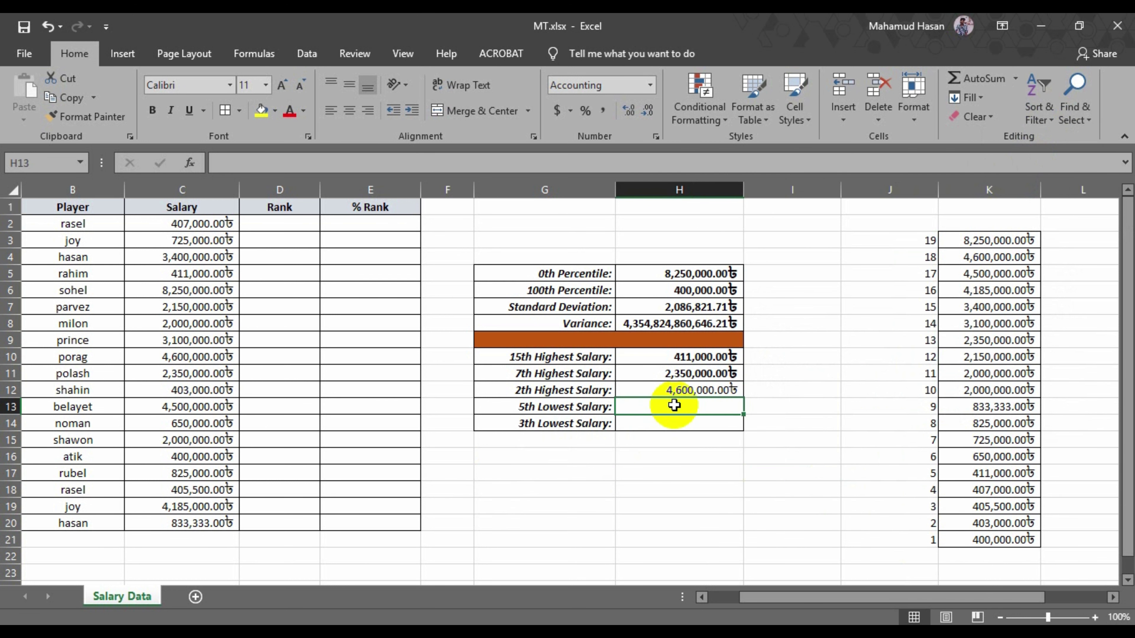
pyautogui.write('=small')
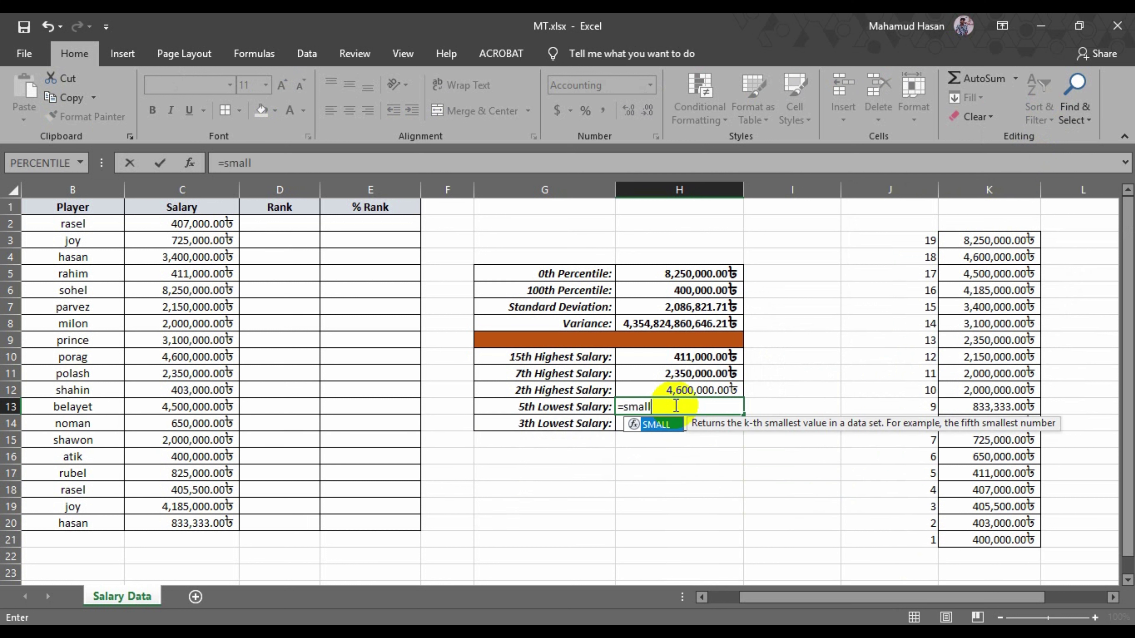
pyautogui.write('(')
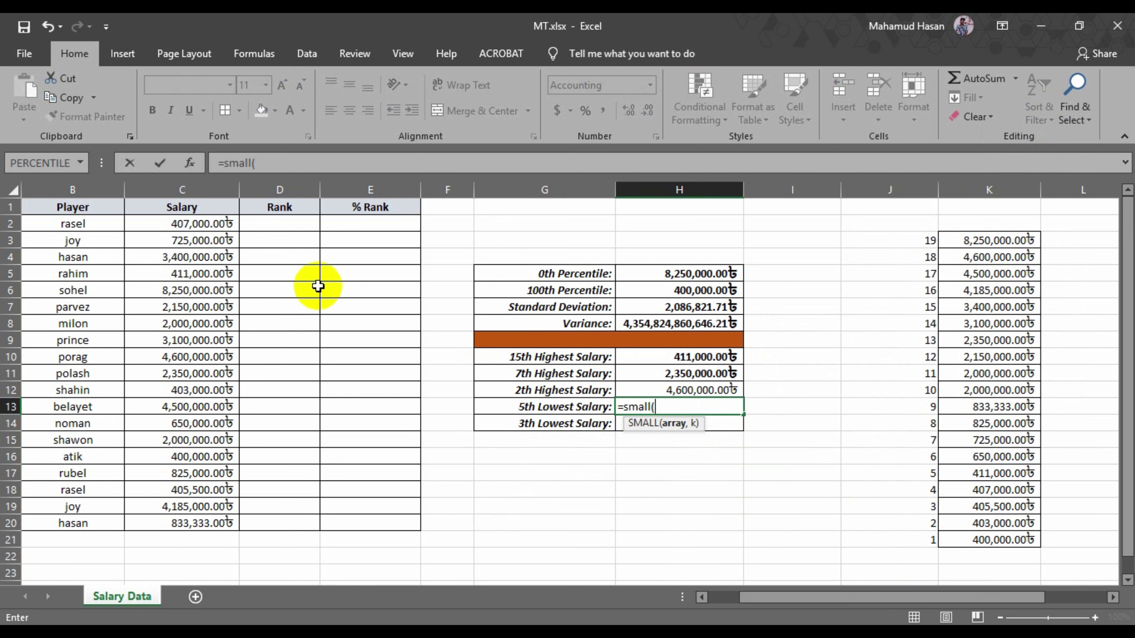
pyautogui.moveTo(192, 222)
pyautogui.mouseDown()
pyautogui.moveTo(197, 480)
pyautogui.moveTo(181, 530)
pyautogui.mouseUp()
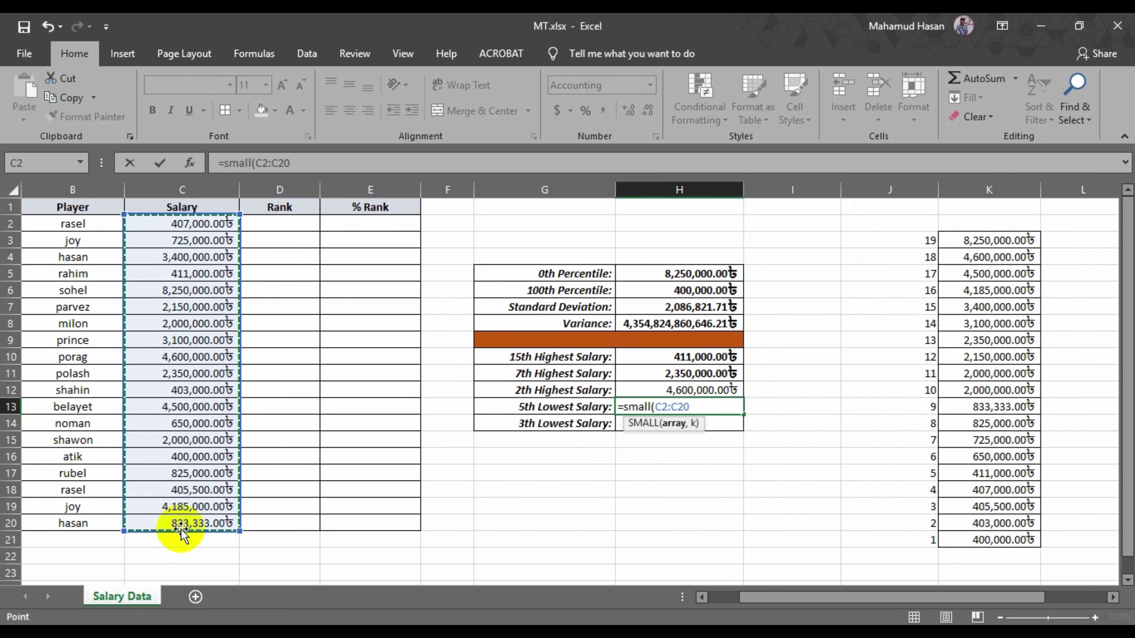
pyautogui.write(',5')
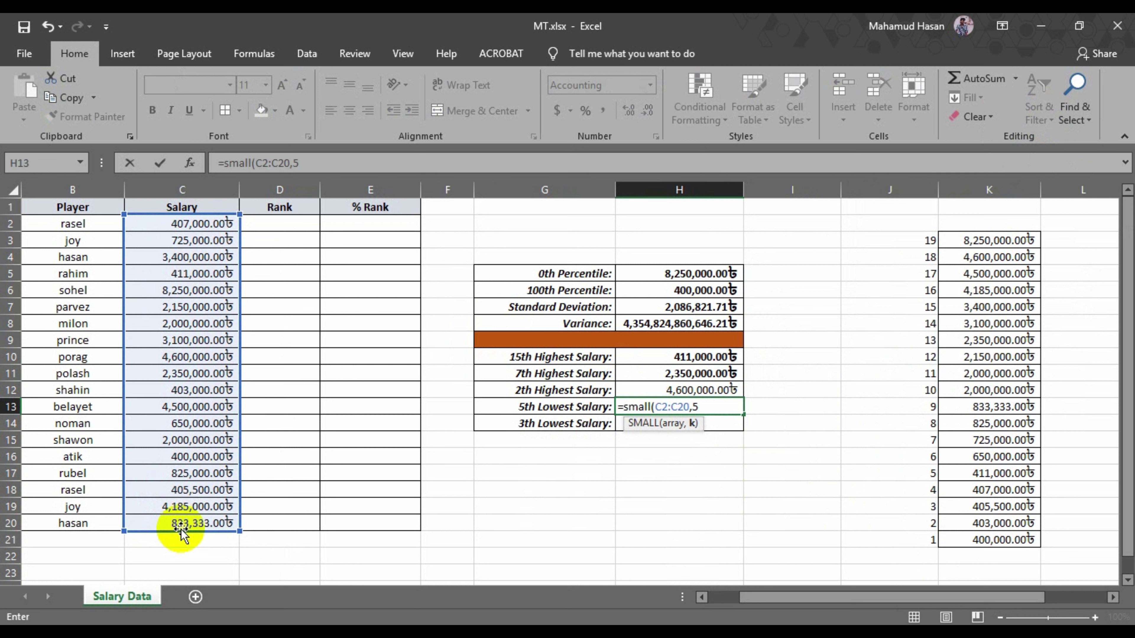
pyautogui.press('Return')
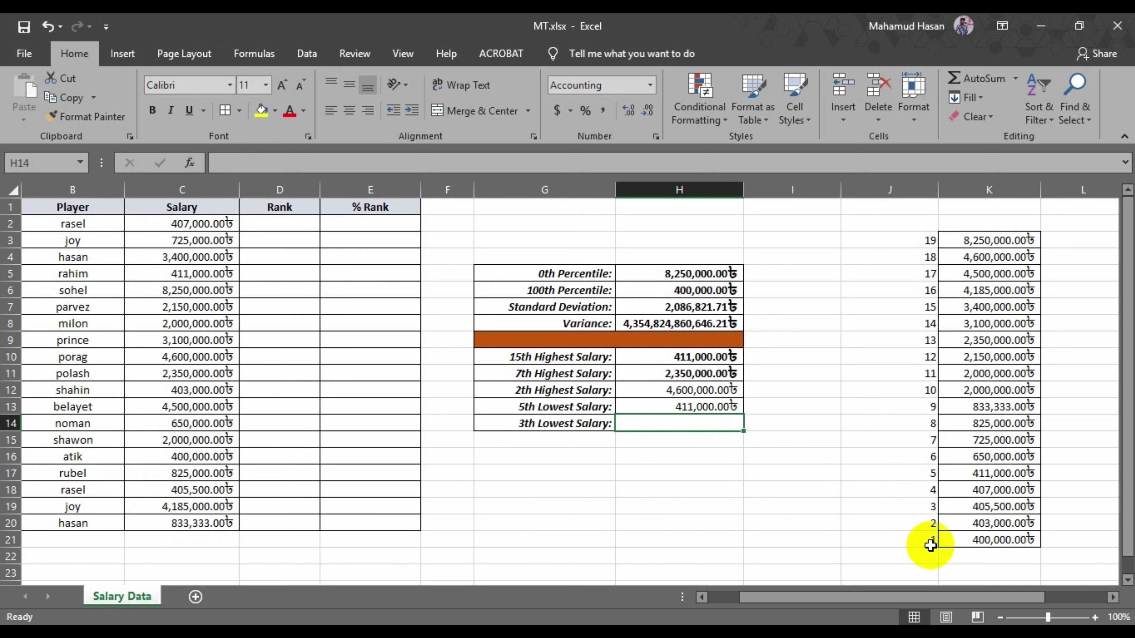
pyautogui.click(918, 472)
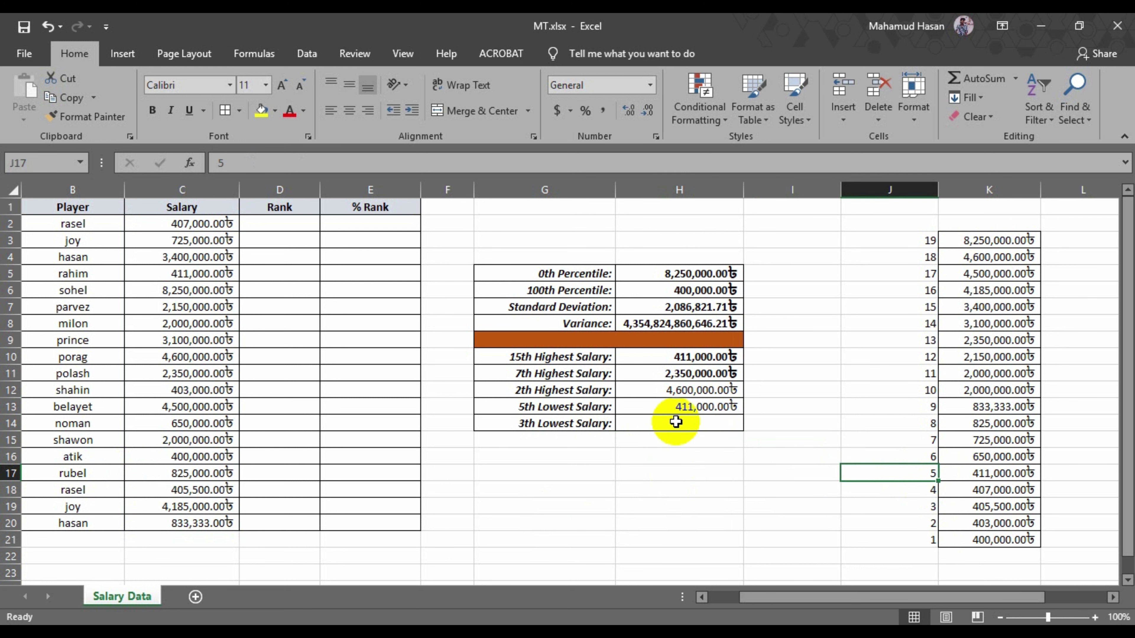
# - Enter =SMALL(C2:C20,3) in the 3rd Lowest Salary cell, returning 405,500.00
pyautogui.click(655, 427)
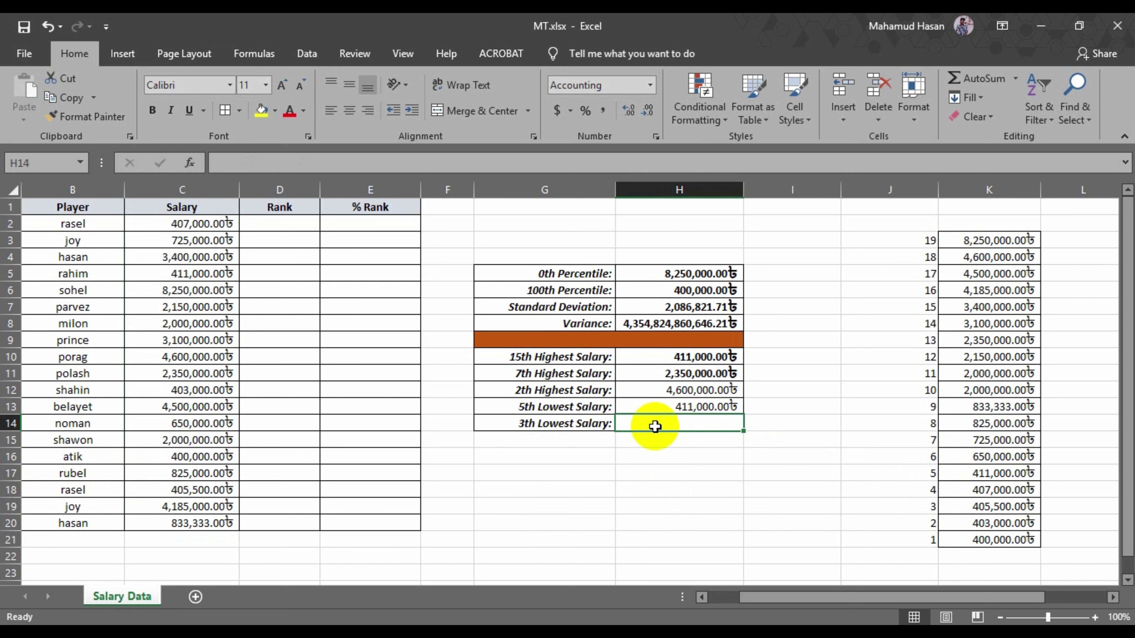
pyautogui.write('=sma')
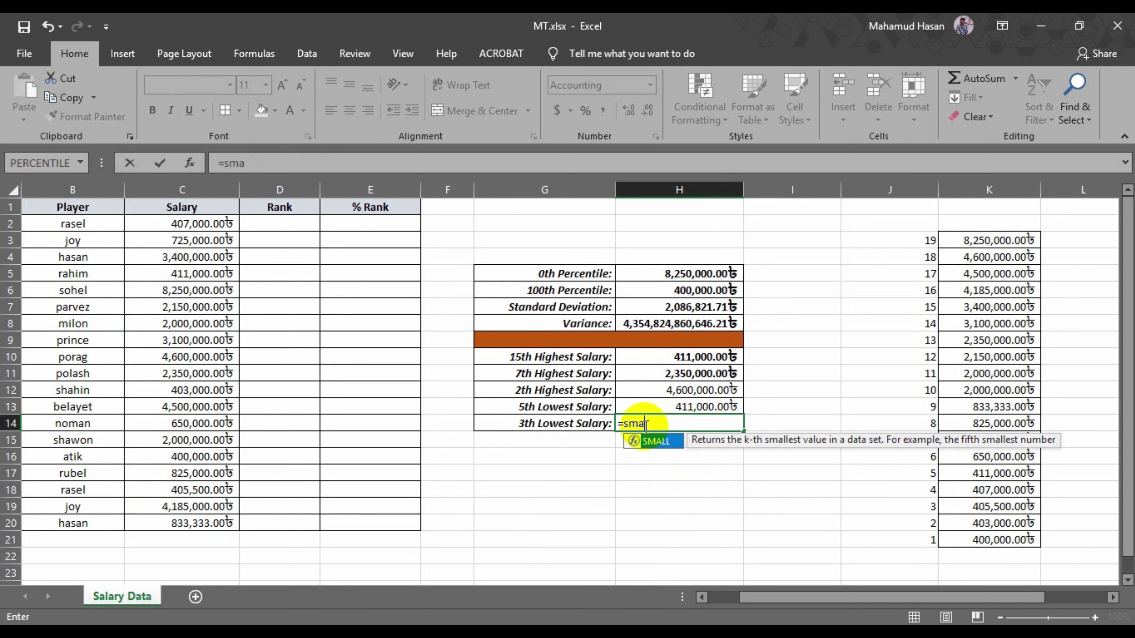
pyautogui.write('ll(')
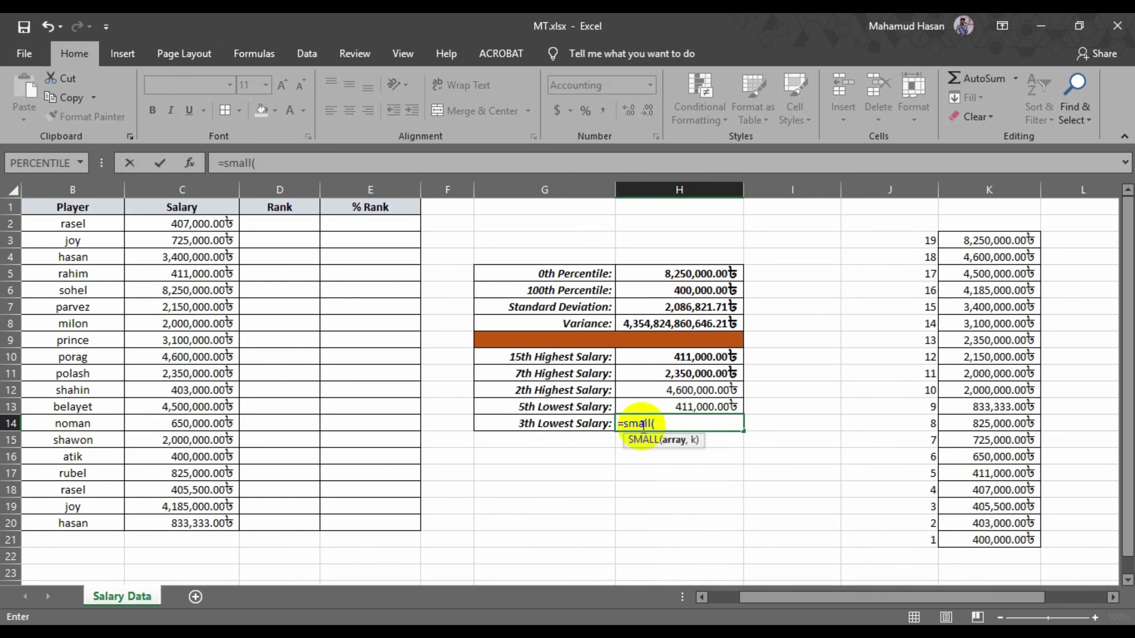
pyautogui.moveTo(197, 223); pyautogui.dragTo(187, 523)
pyautogui.write(',3')
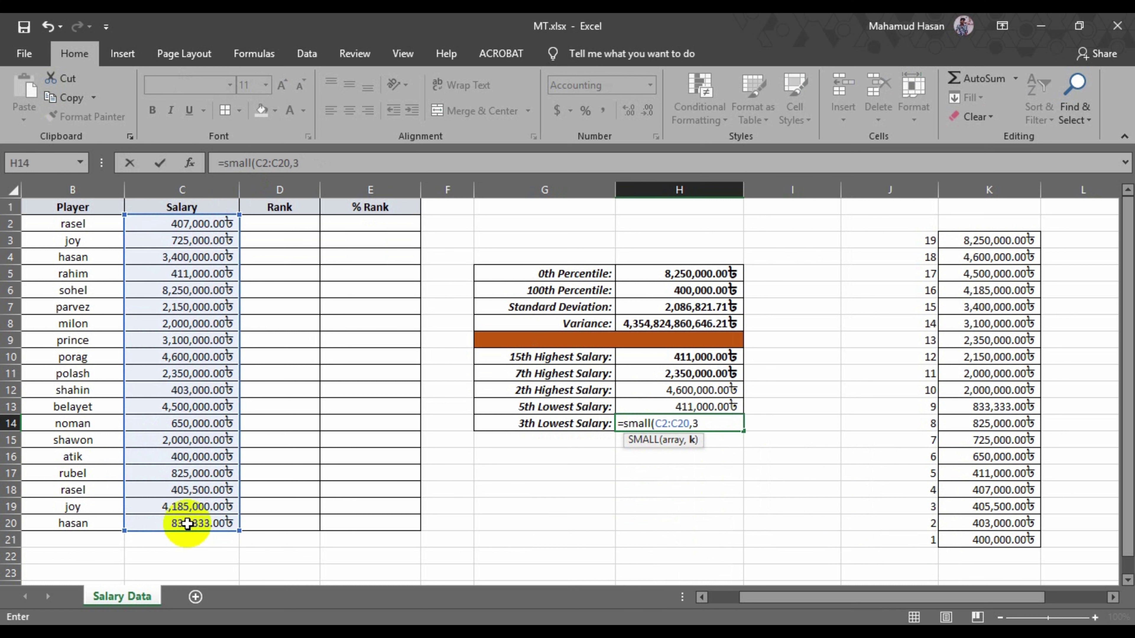
pyautogui.press('Return')
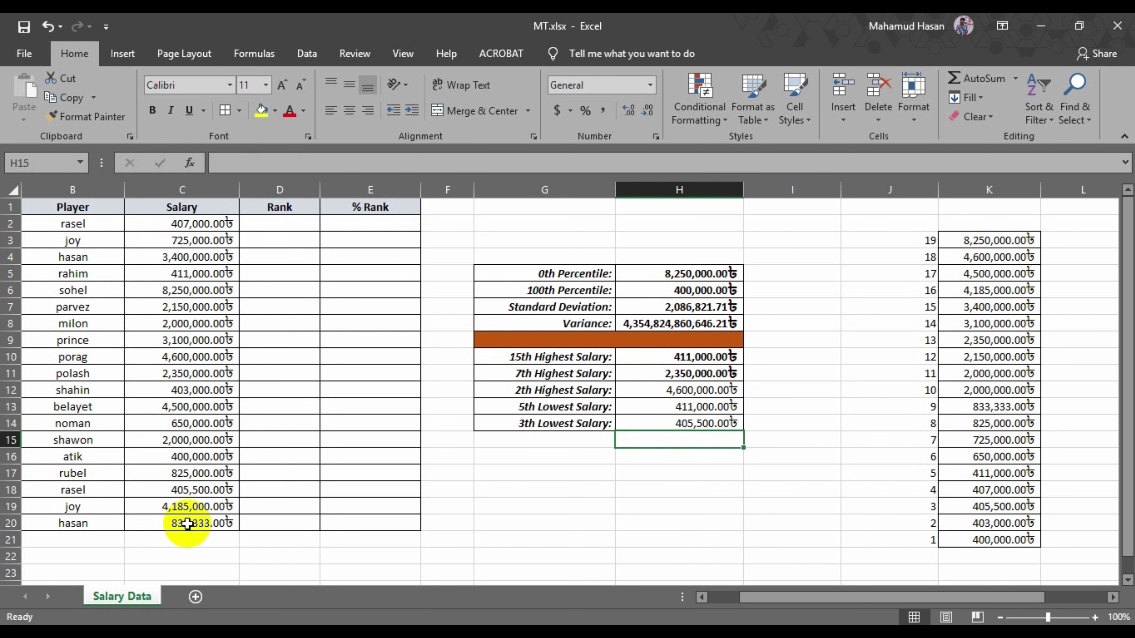